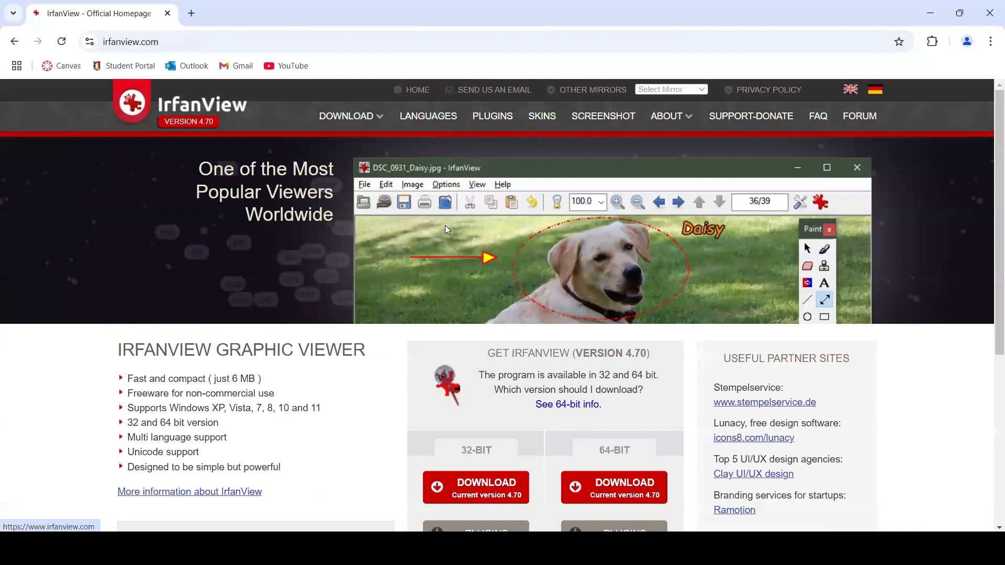
Look over the 32-bit and 64-bit download options on the IrfanView homepage.
scroll(365, 396, down, 3)
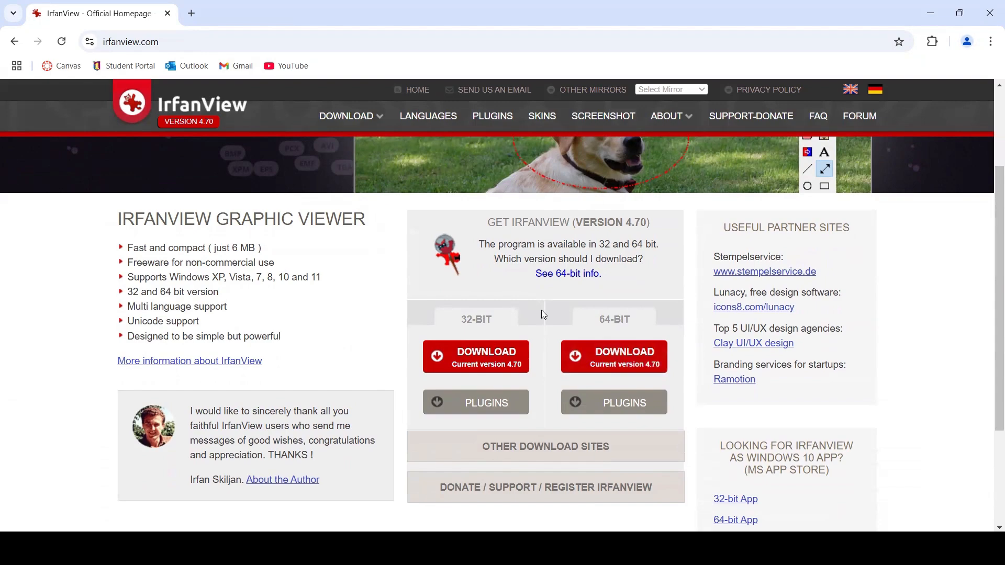
scroll(541, 313, down, 3)
scroll(377, 165, up, 6)
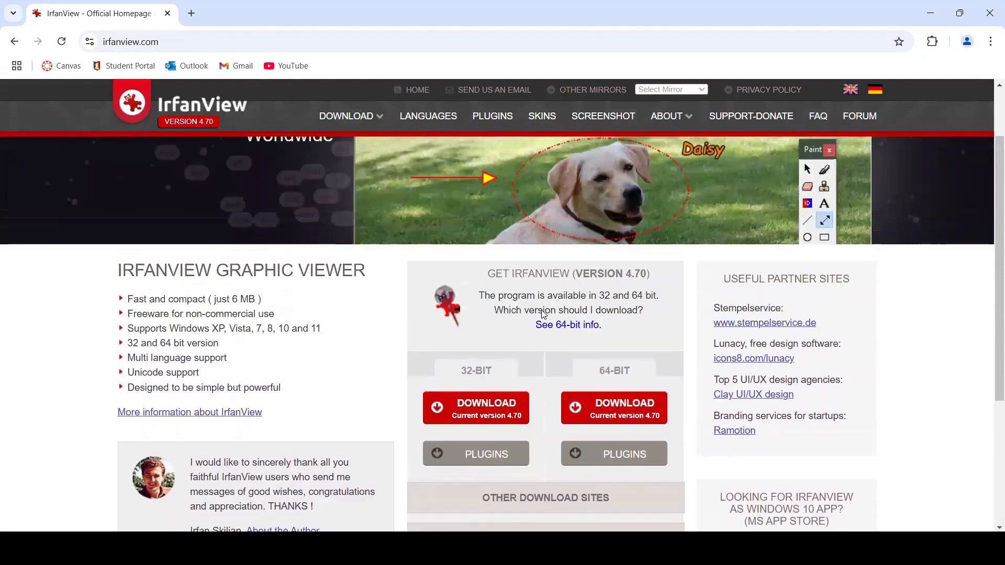
Search the web for pix4d in a new browser tab and open the official Pix4D website.
click(198, 14)
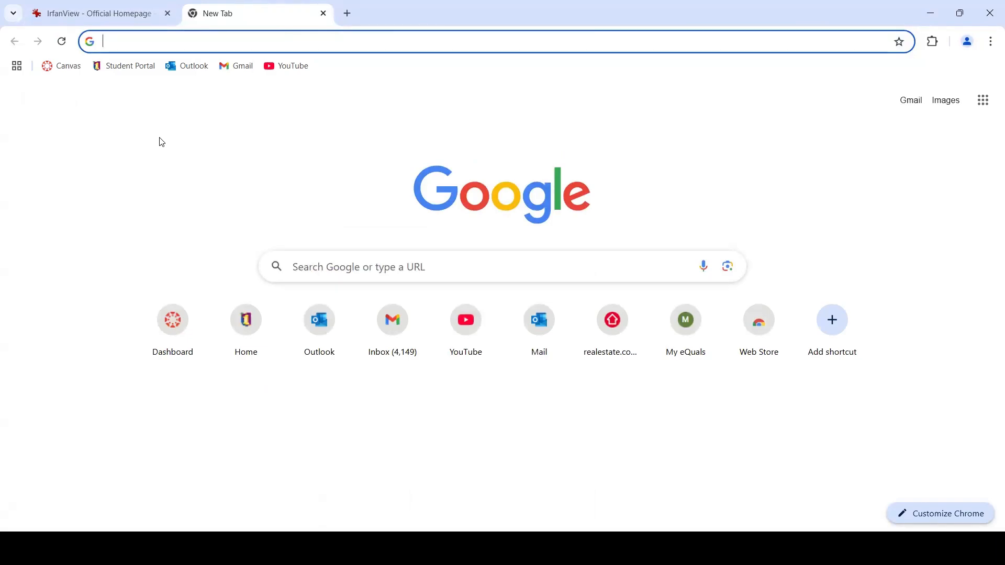
text(p)
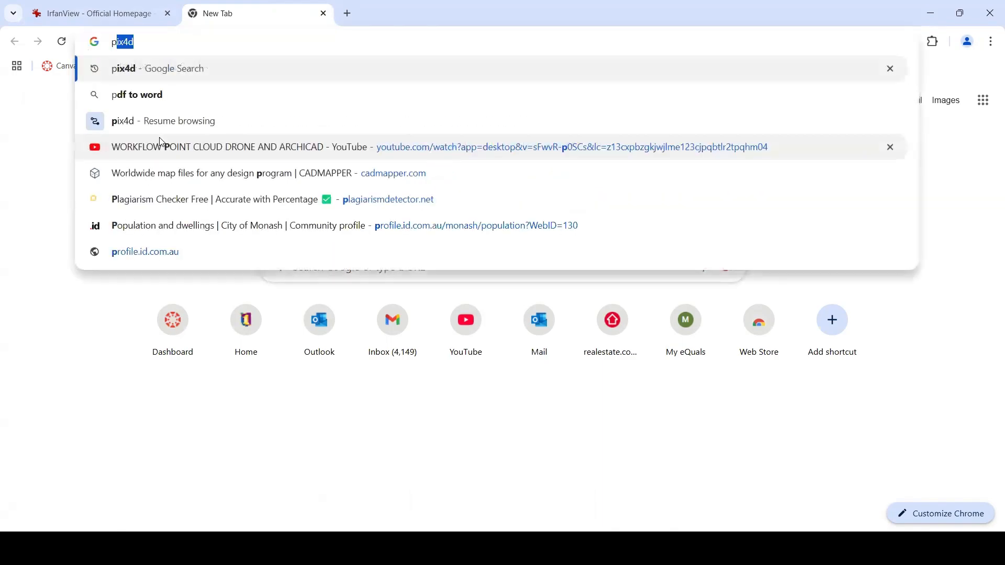
text(ix4d)
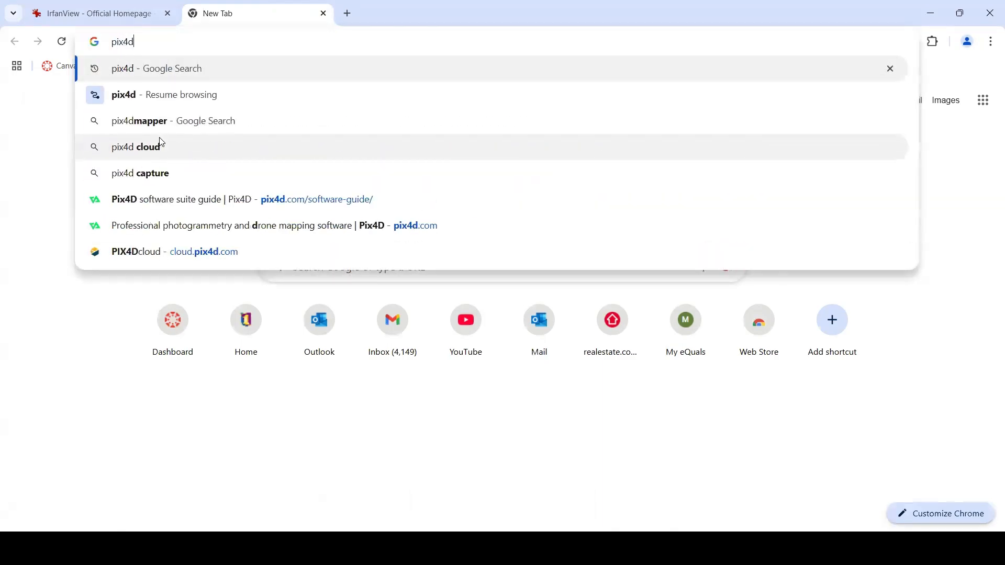
key(Return)
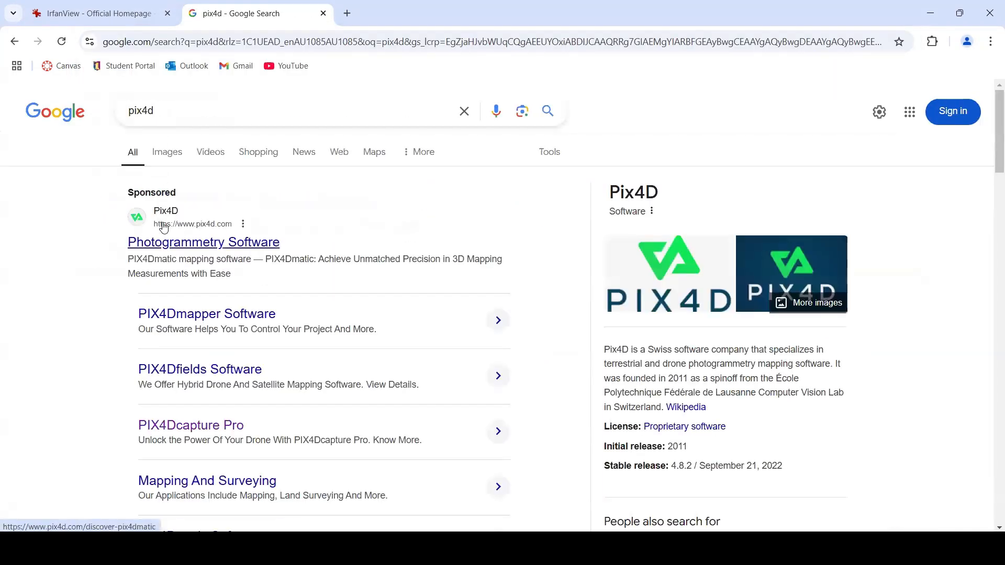
scroll(170, 313, down, 5)
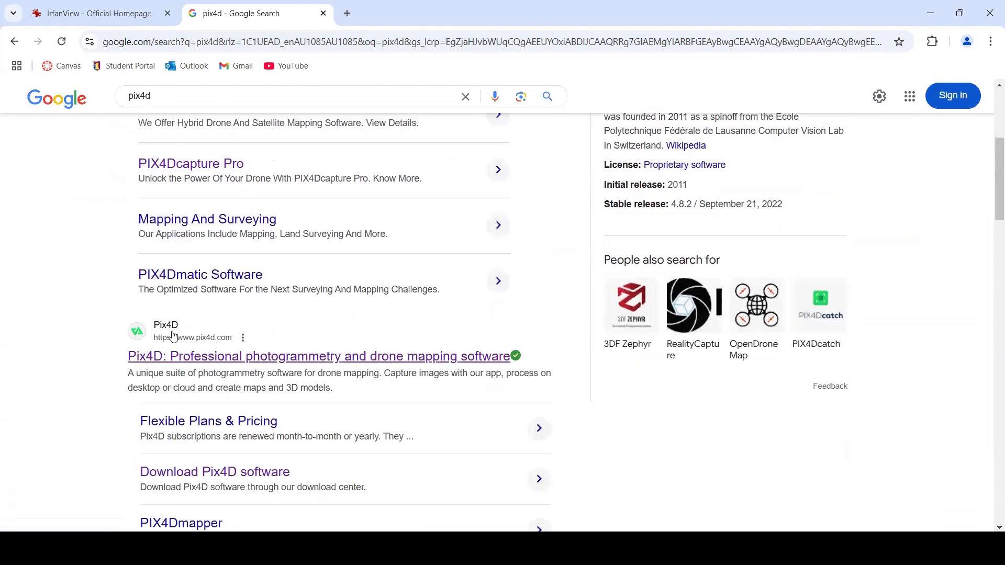
click(172, 354)
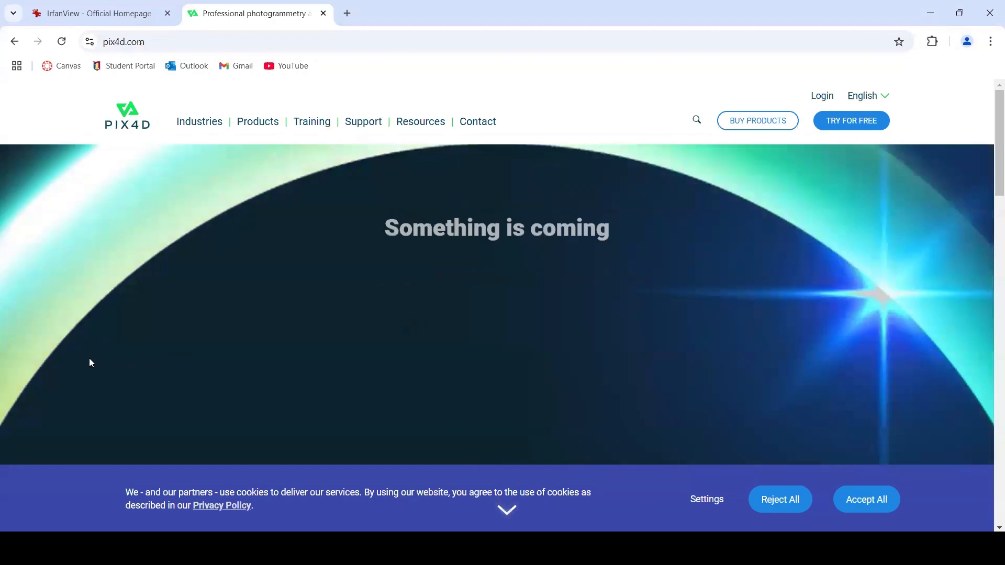
Look through the Pix4D homepage and open the free-trial software guide.
scroll(74, 358, down, 6)
scroll(56, 361, down, 5)
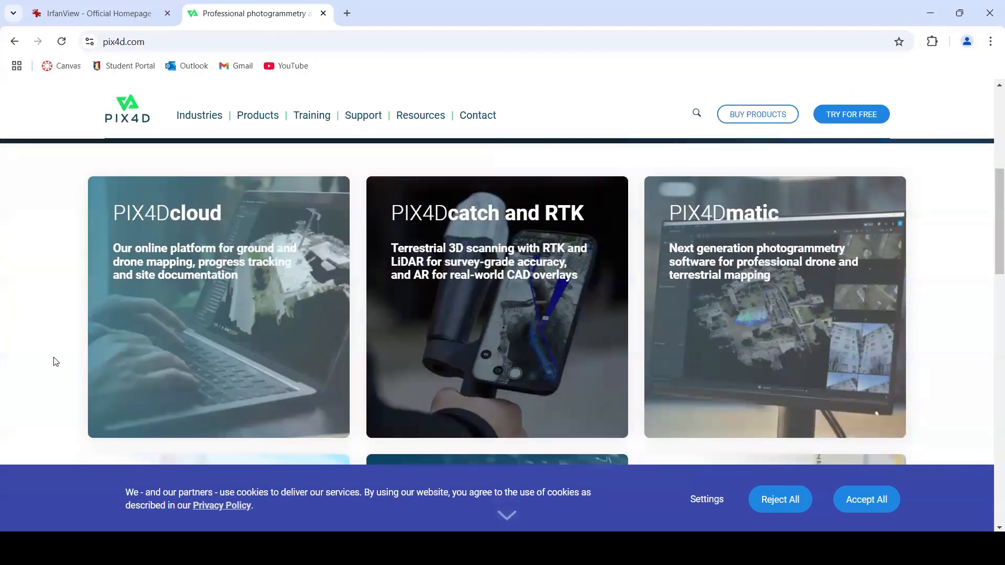
scroll(56, 361, down, 2)
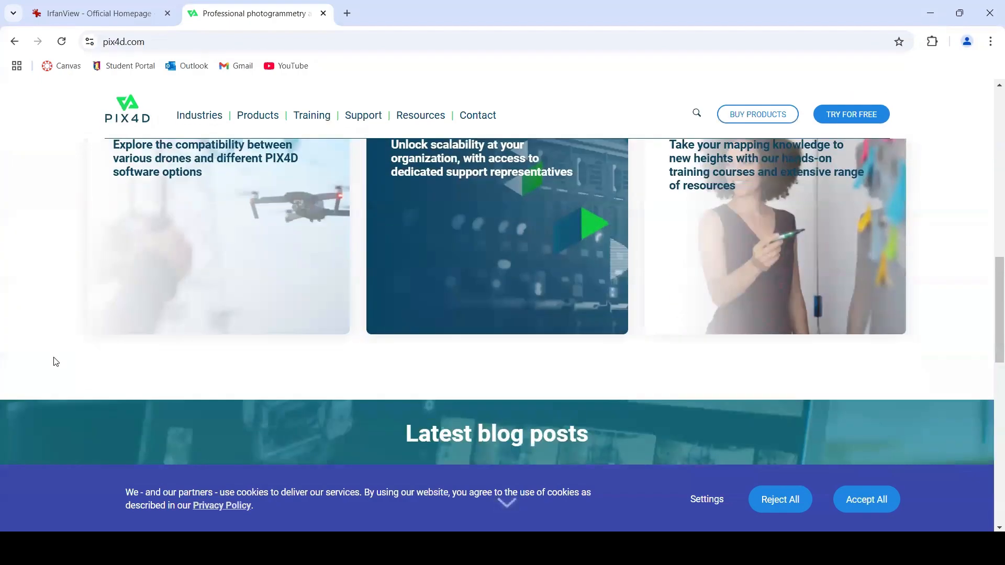
scroll(56, 361, down, 4)
scroll(54, 361, down, 3)
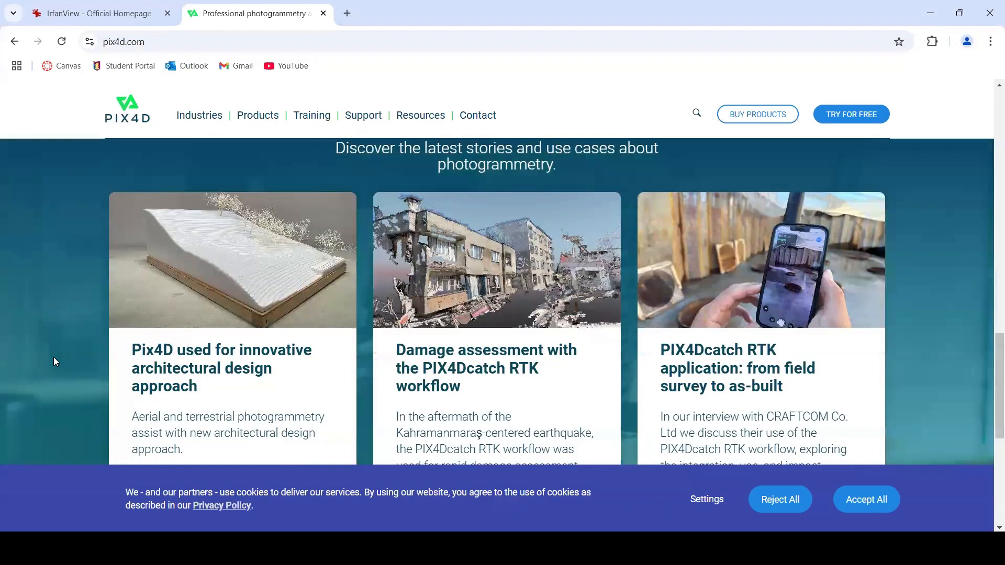
scroll(54, 361, down, 6)
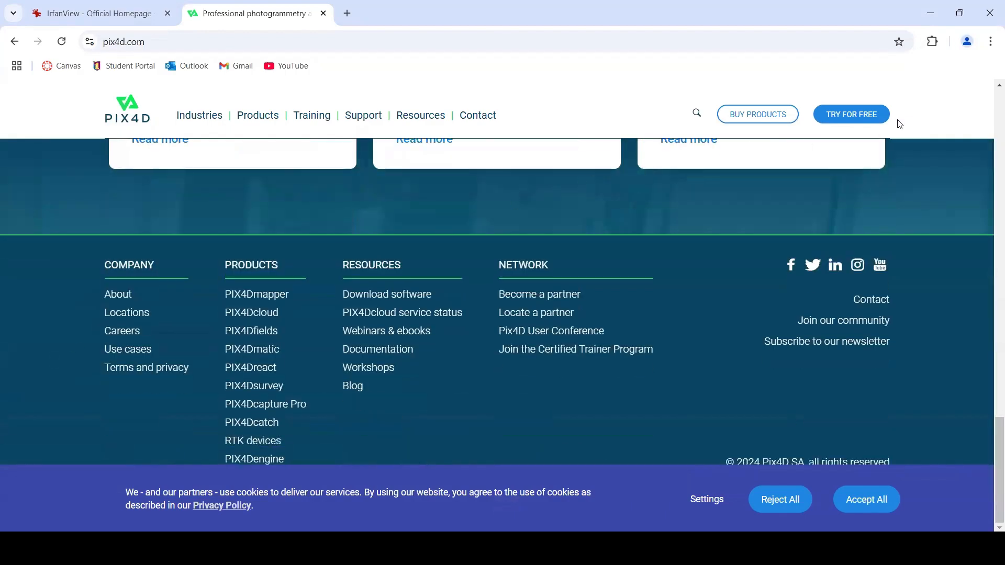
click(881, 119)
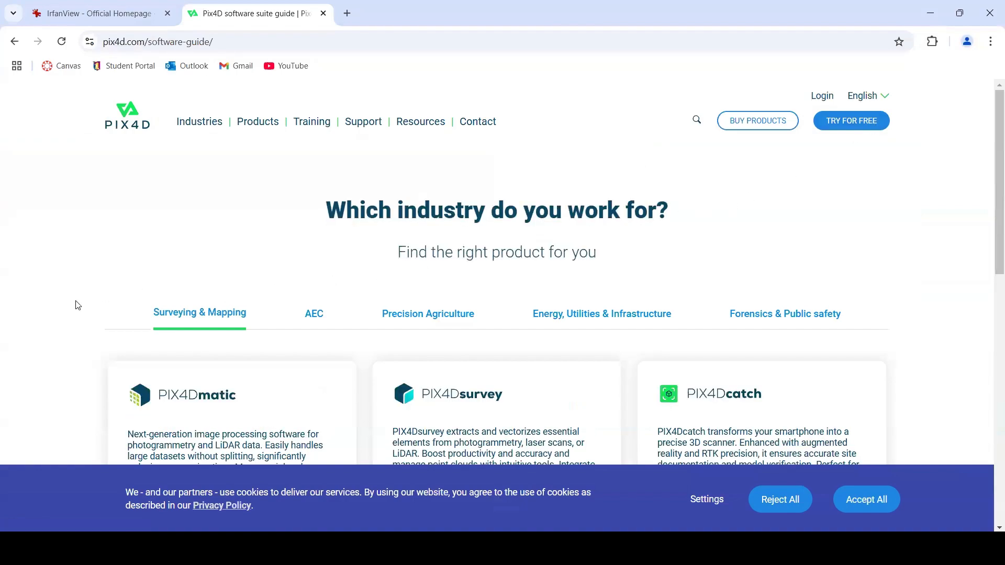
Examine the Surveying & Mapping products in the Pix4D software guide and their free-trial options.
scroll(67, 313, down, 1)
scroll(67, 312, down, 1)
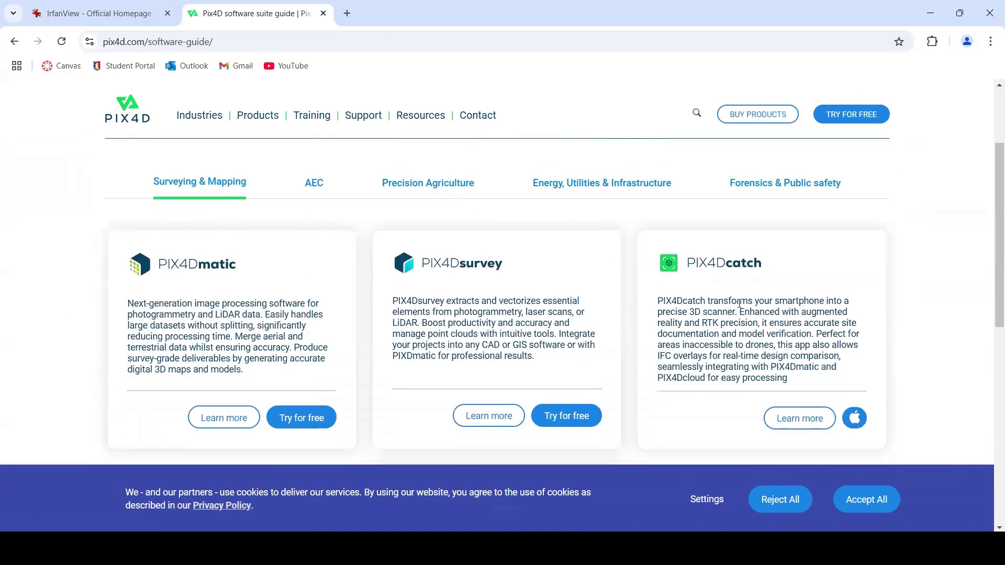
scroll(661, 352, down, 2)
scroll(594, 386, down, 3)
scroll(593, 388, up, 1)
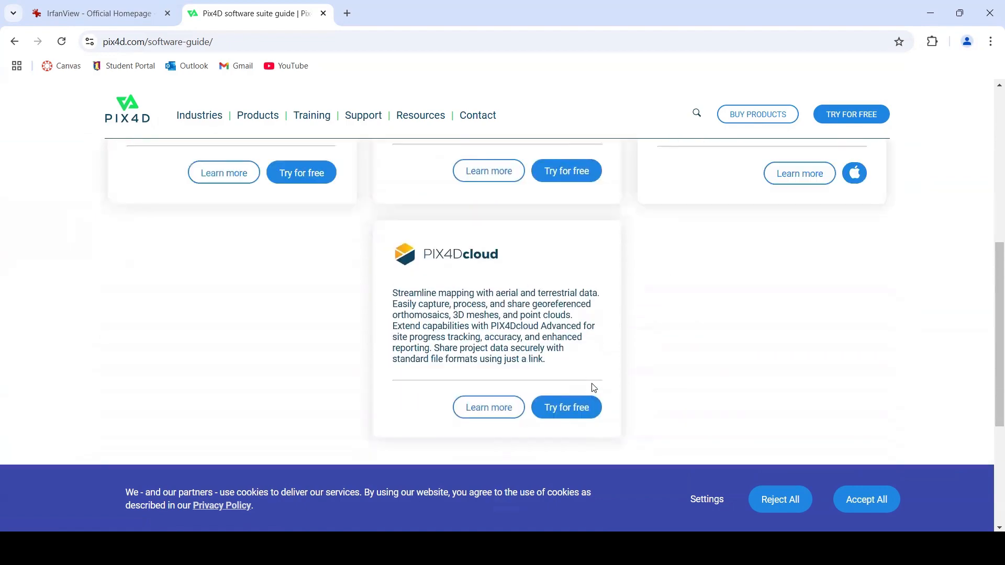
scroll(594, 388, up, 3)
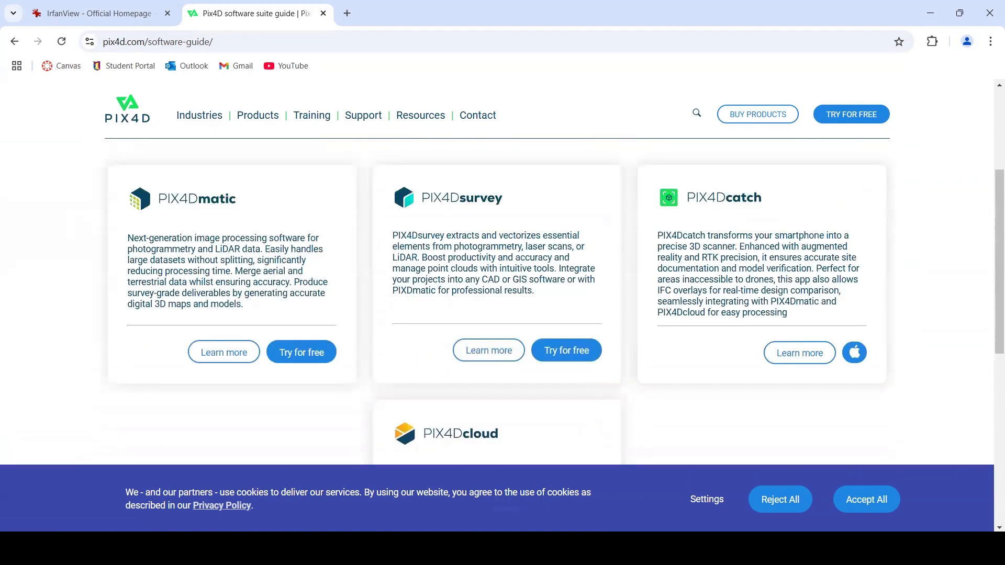
click(659, 548)
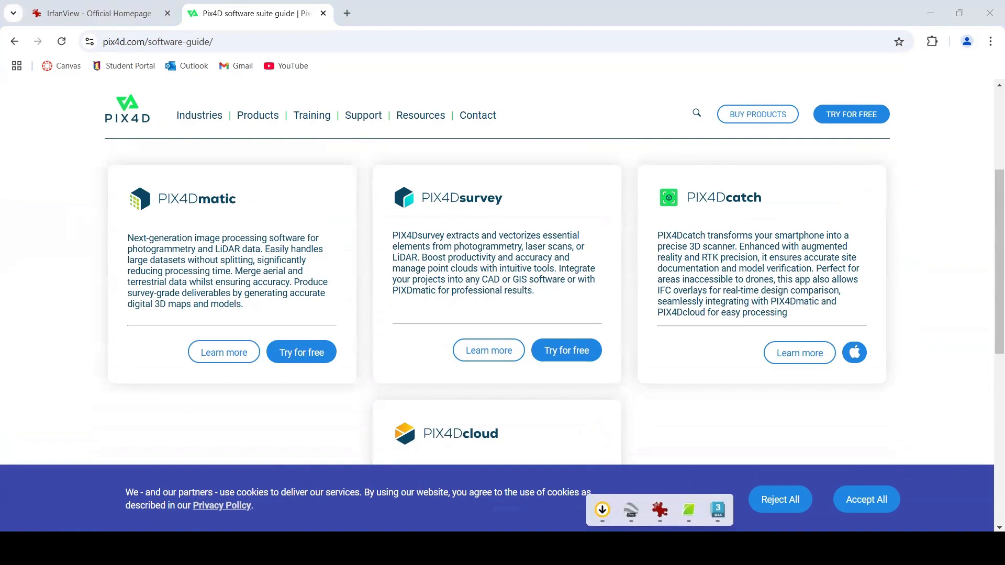
click(660, 548)
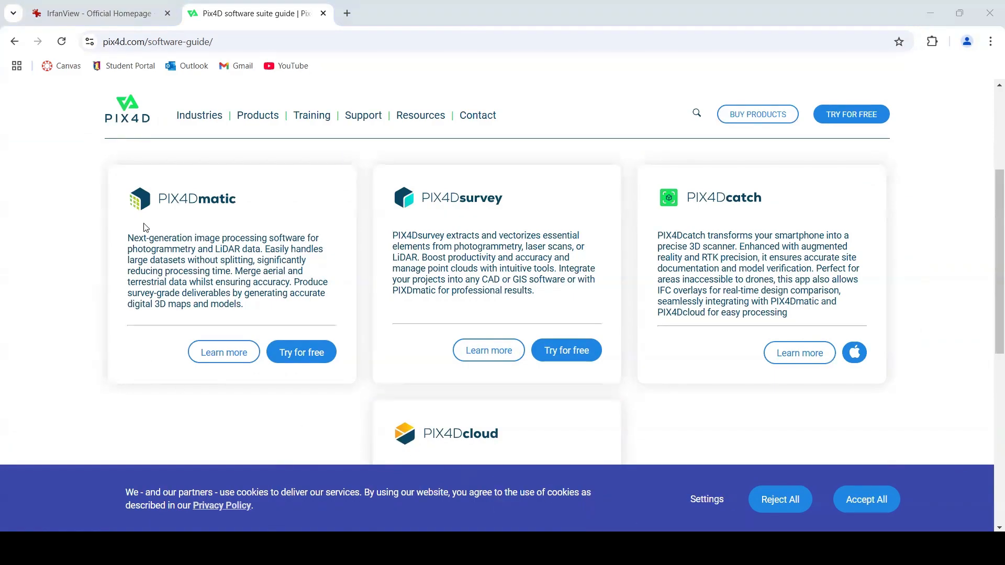
scroll(292, 251, down, 2)
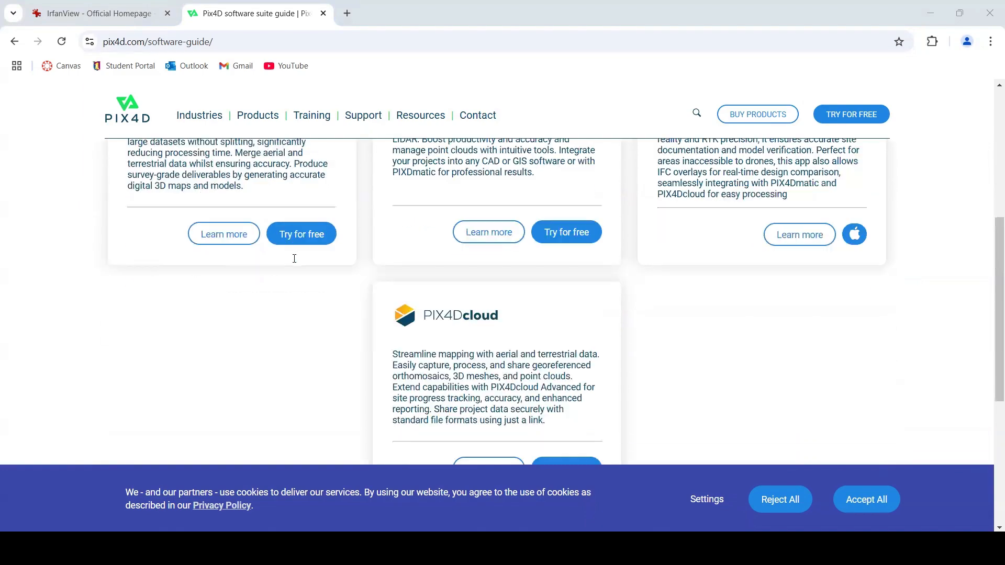
scroll(209, 264, up, 2)
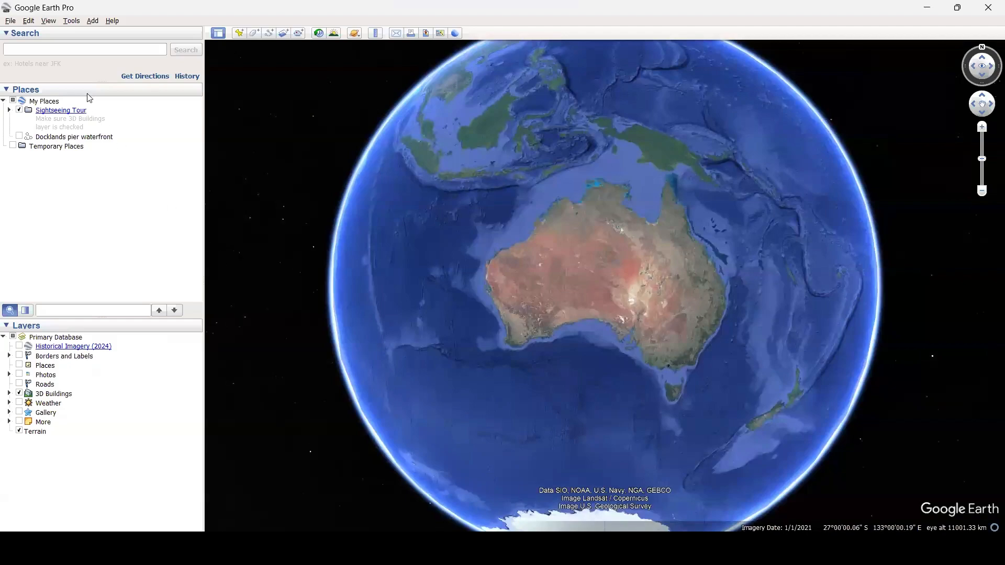
In Google Earth Pro, search for Camberwell VIC and fly to the suburb.
click(90, 48)
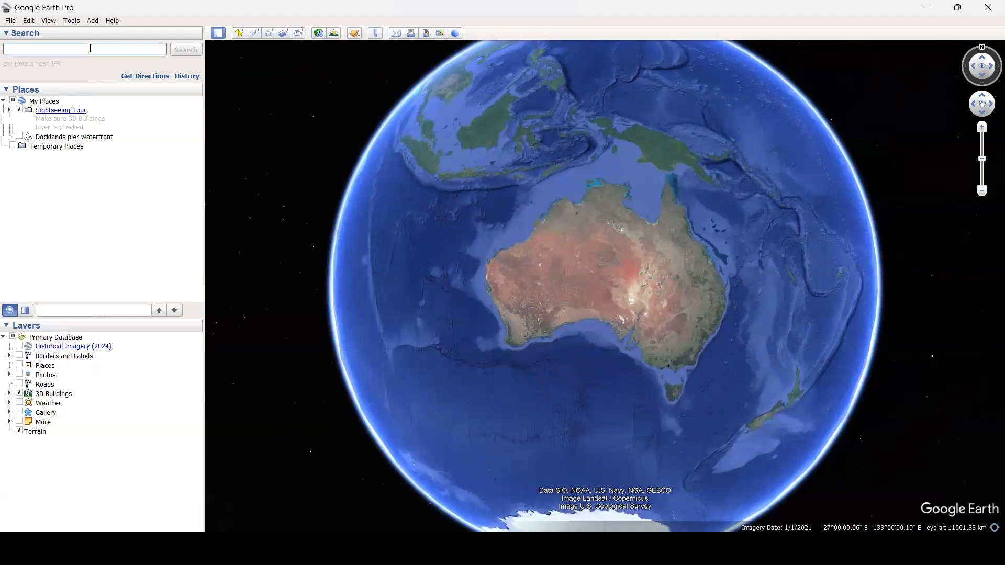
text(camberwell)
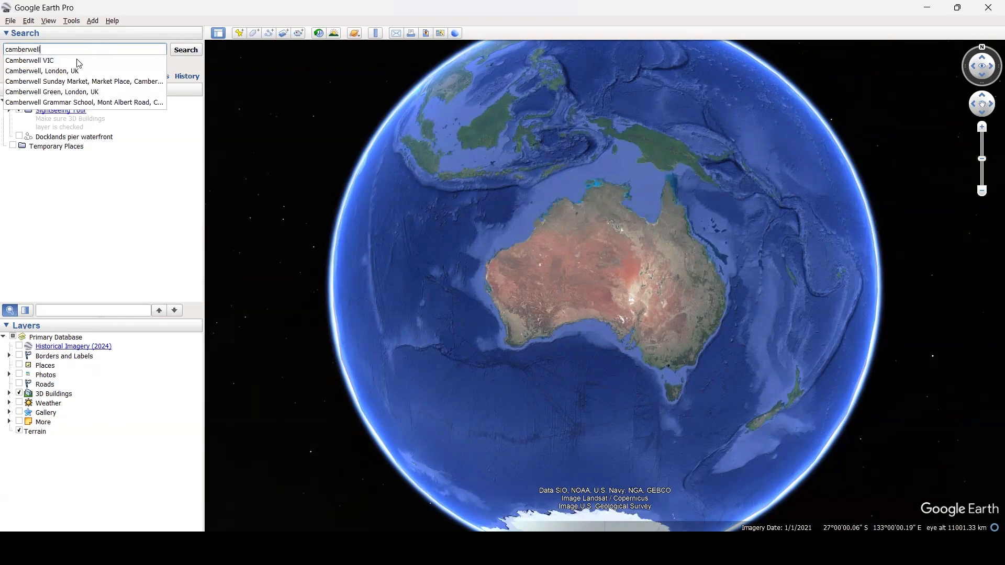
click(55, 61)
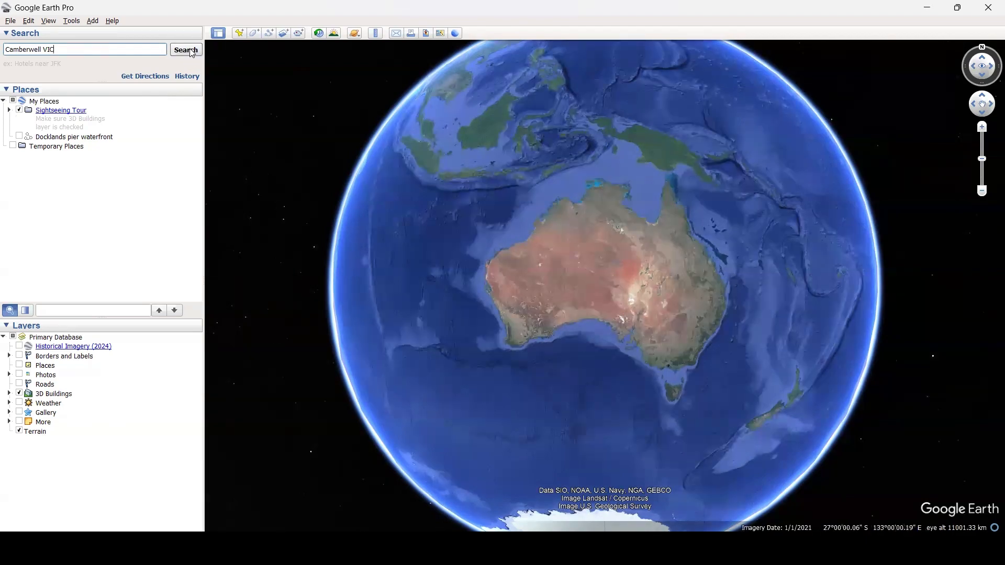
key(Return)
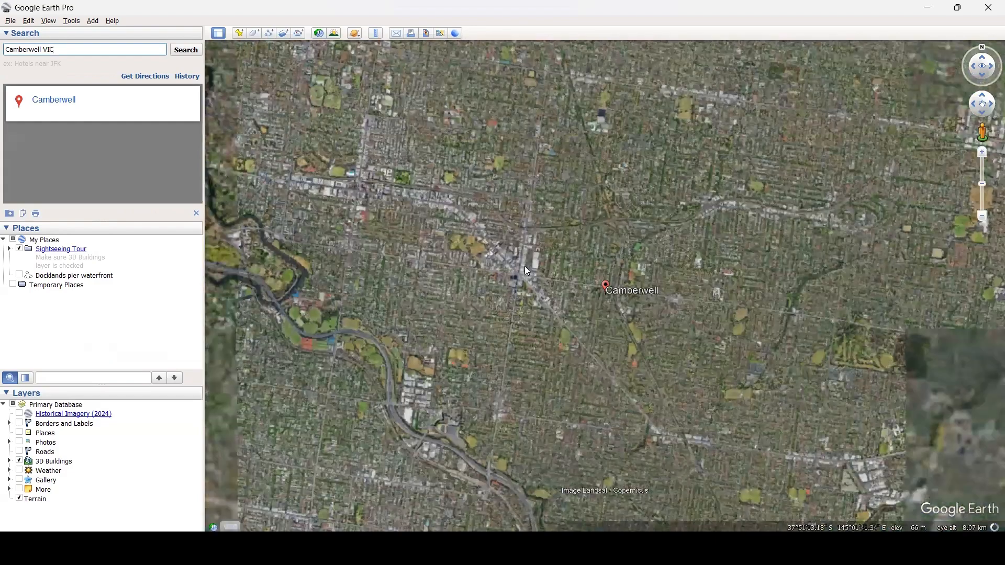
Frame the main Camberwell road junction and its surrounding buildings in a close top-down, north-up view.
scroll(504, 247, up, 2)
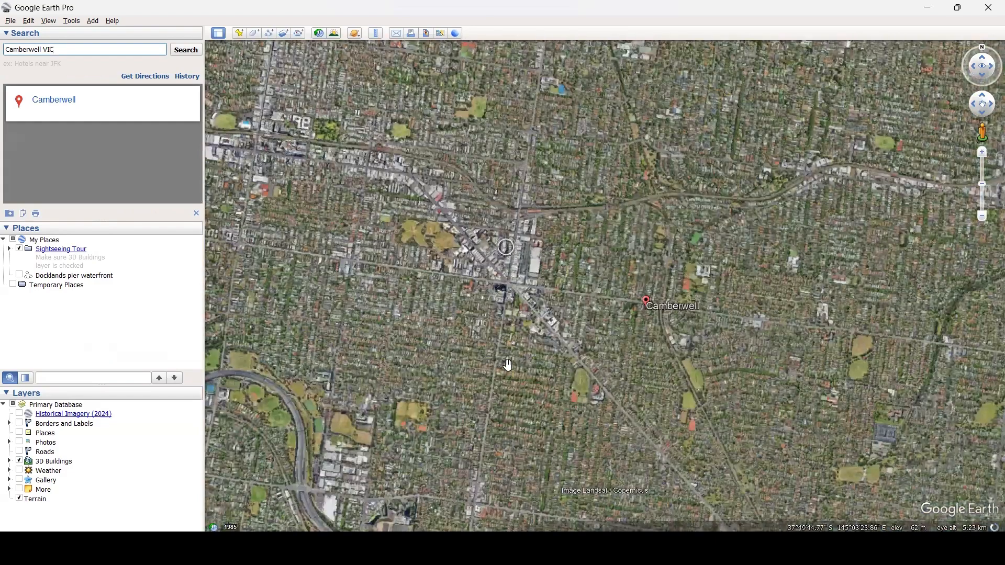
scroll(507, 361, up, 4)
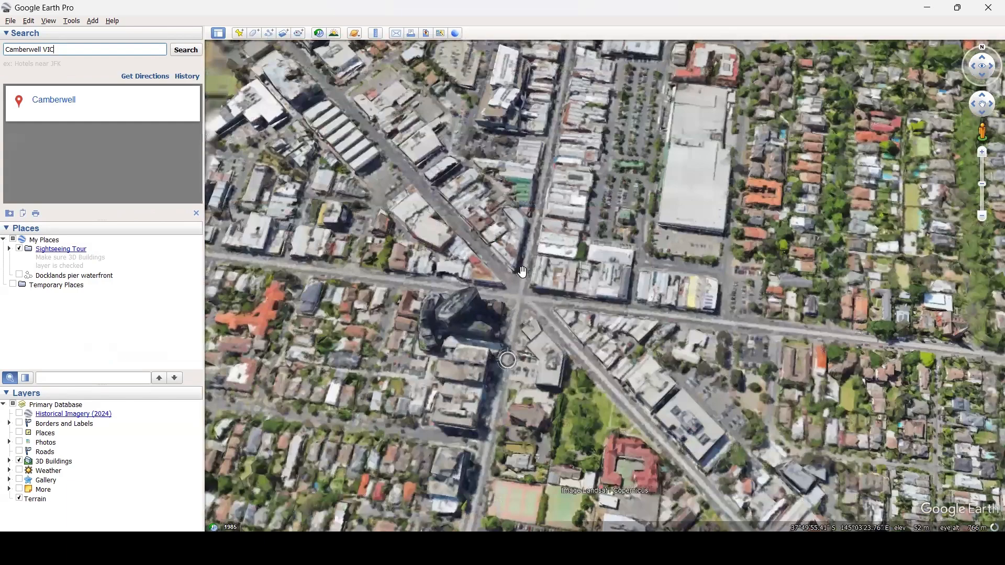
scroll(522, 271, up, 1)
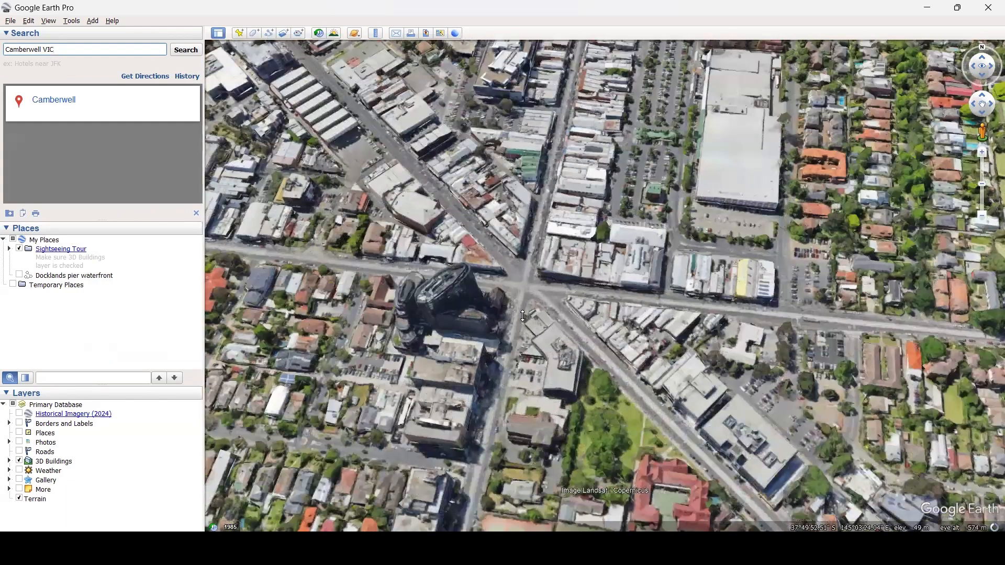
scroll(521, 271, up, 1)
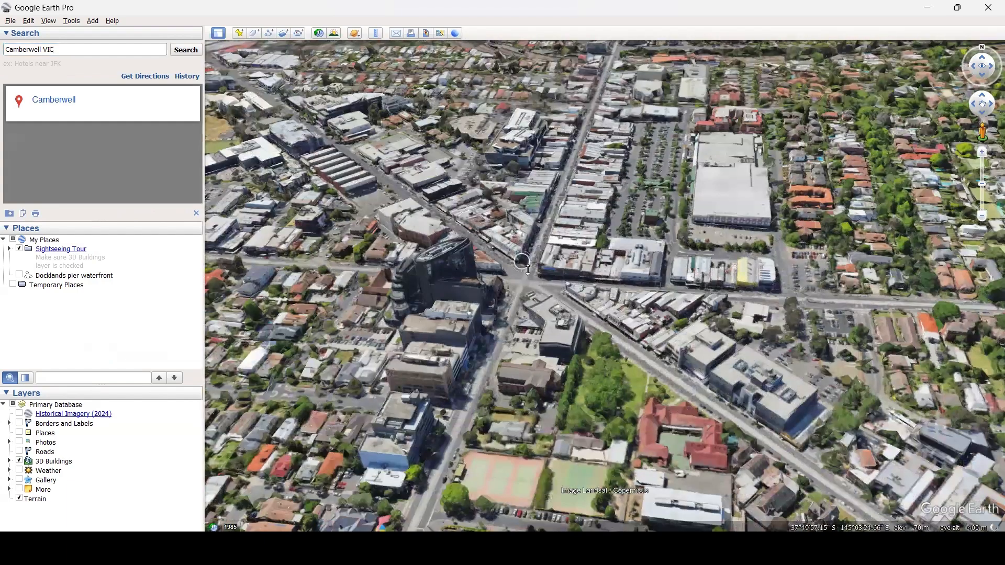
key(u)
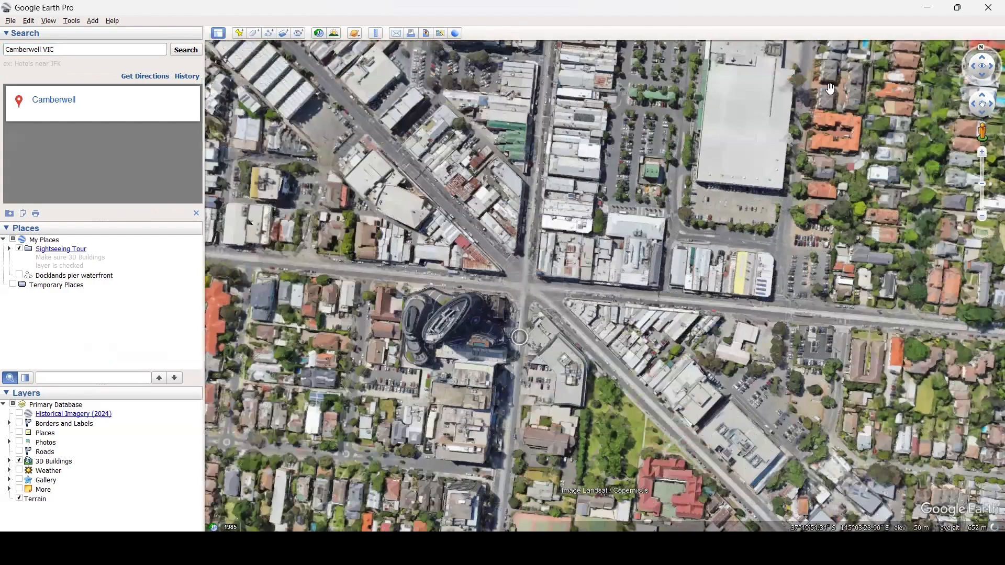
click(980, 48)
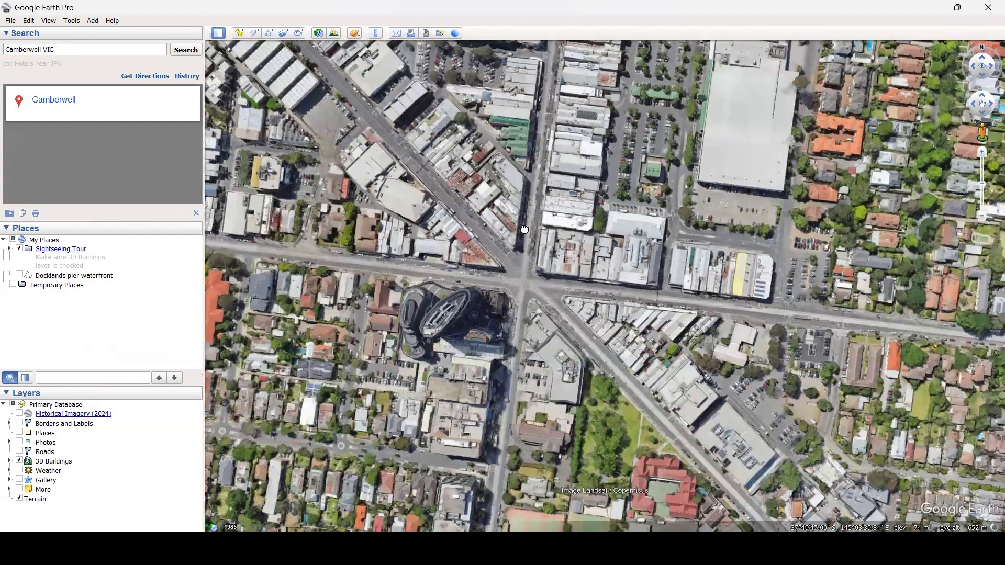
drag(525, 229, 554, 246)
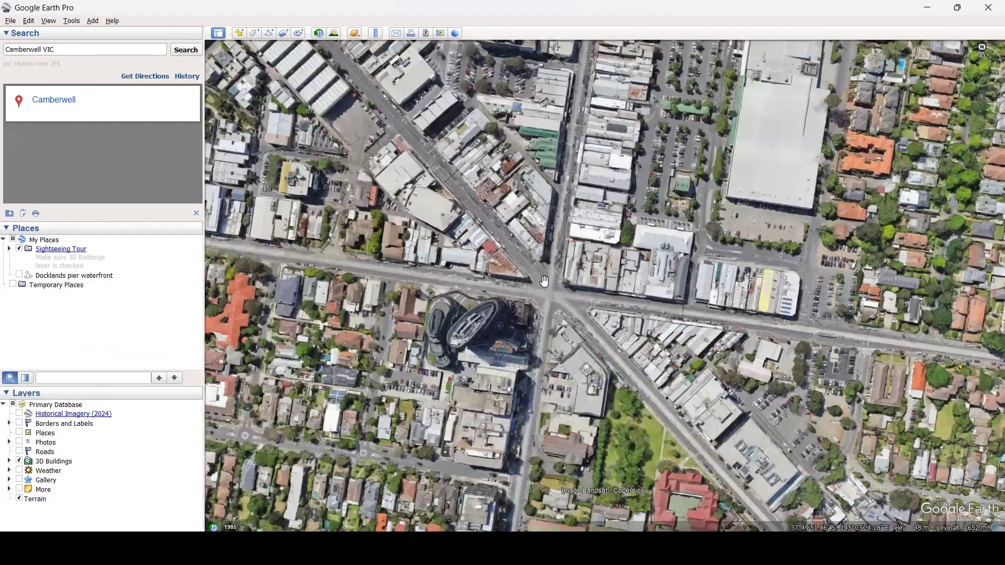
scroll(544, 264, up, 2)
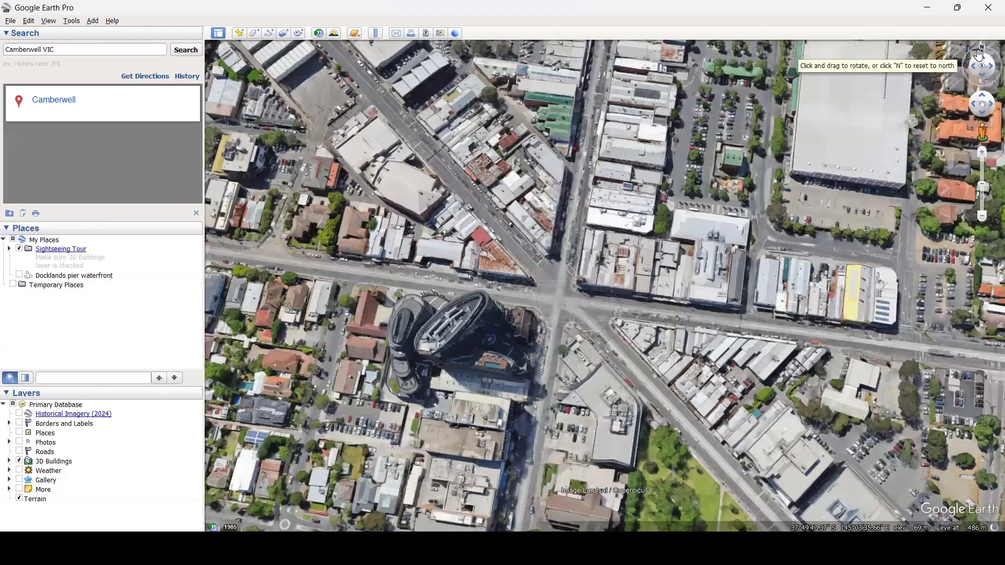
middle_drag(484, 309, 522, 261)
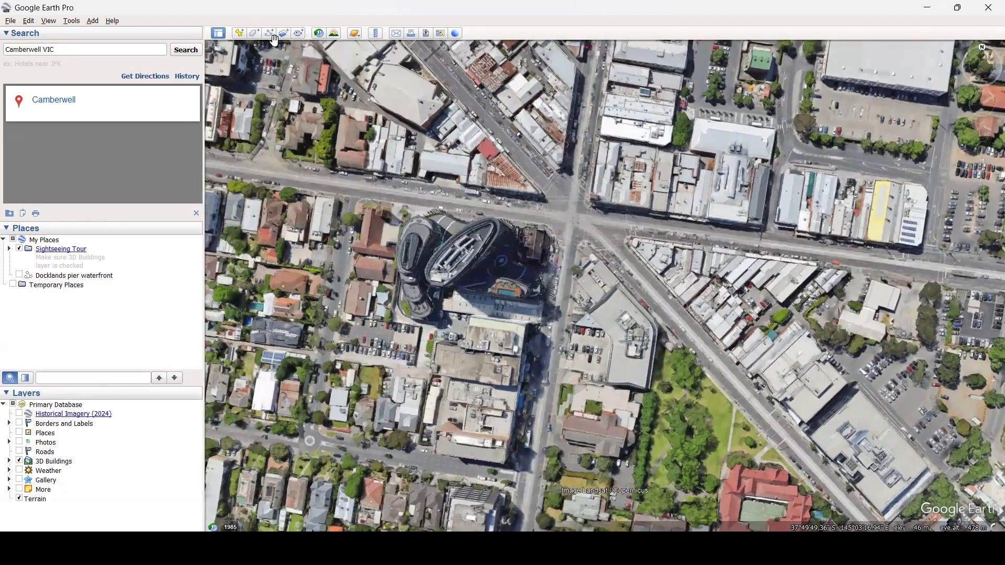
Start a new path and plot closely spaced north-south zigzag passes across the Camberwell junction and its surrounding blocks.
click(272, 35)
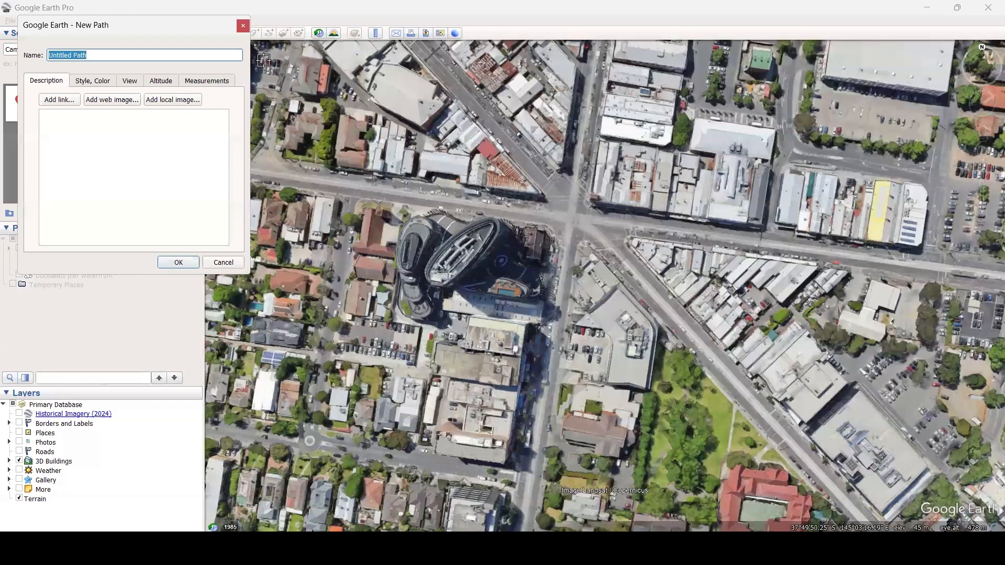
click(264, 60)
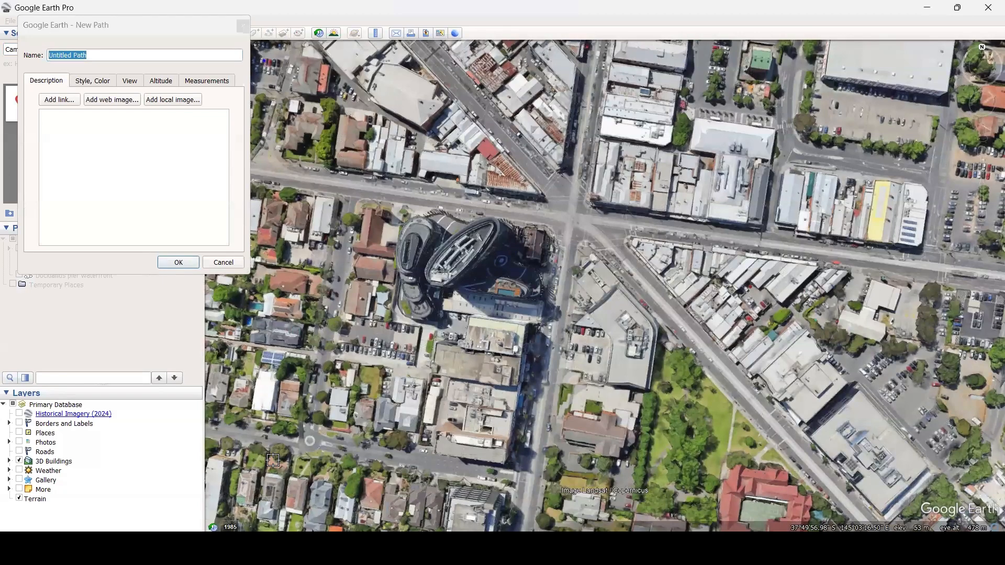
click(277, 505)
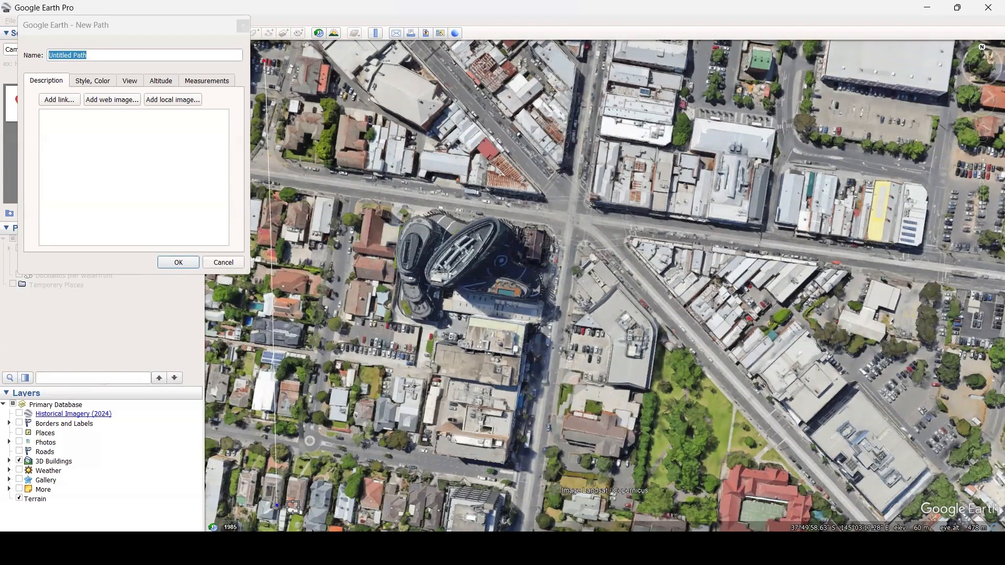
click(293, 506)
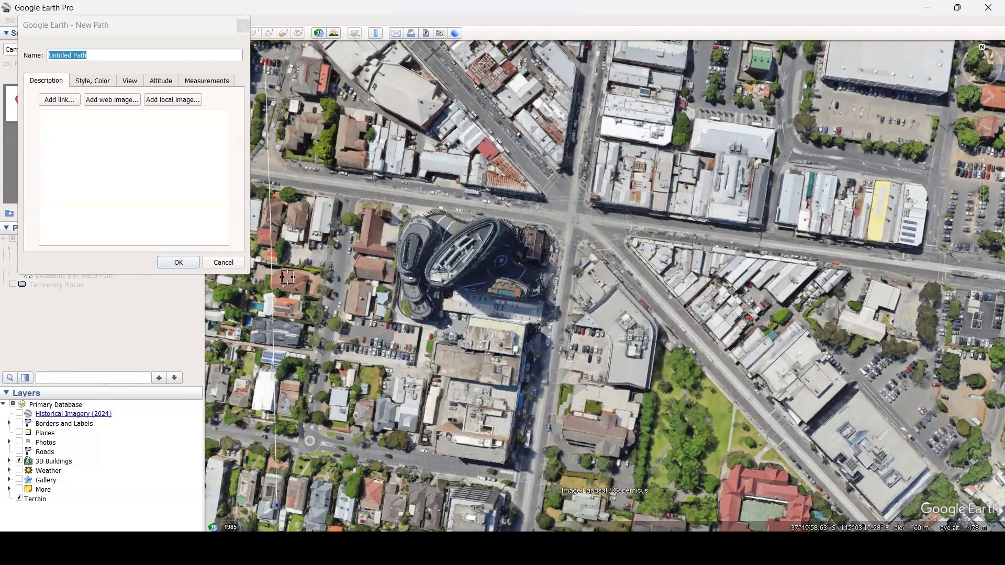
click(282, 66)
click(316, 71)
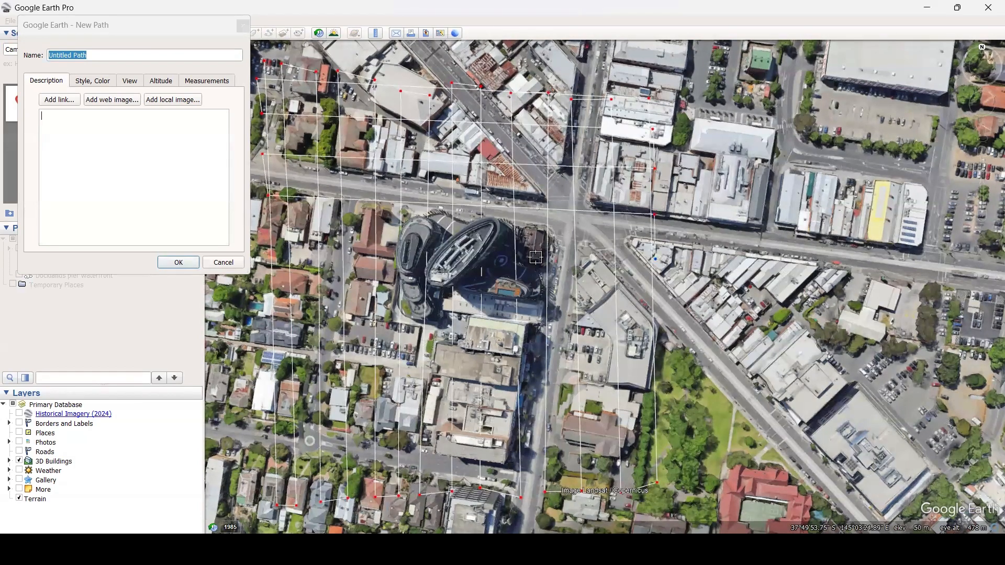
Continue the path with east-west zigzag passes down to the southern edge, completing a crosshatch grid over the site.
click(269, 242)
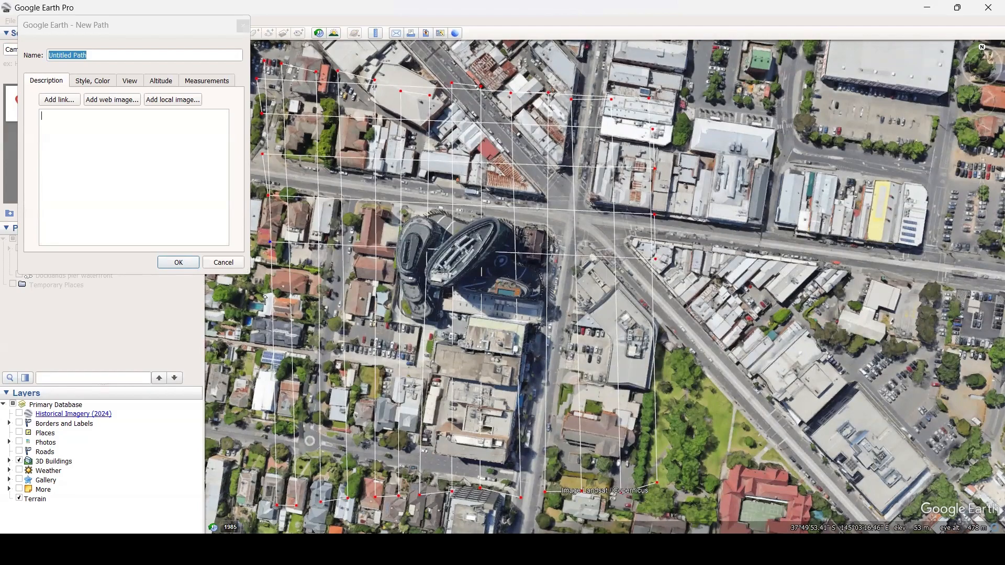
click(658, 309)
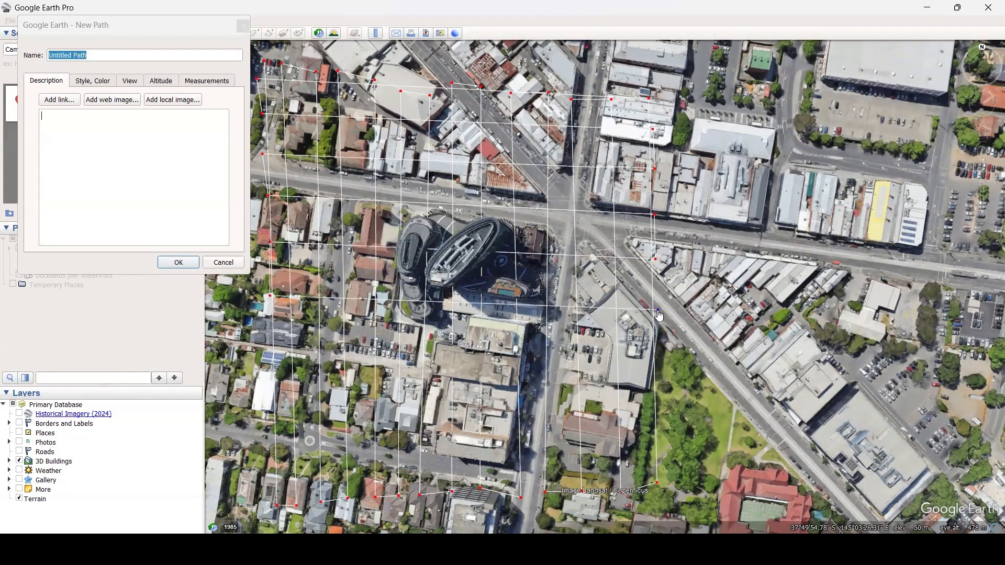
click(660, 362)
click(267, 359)
click(272, 406)
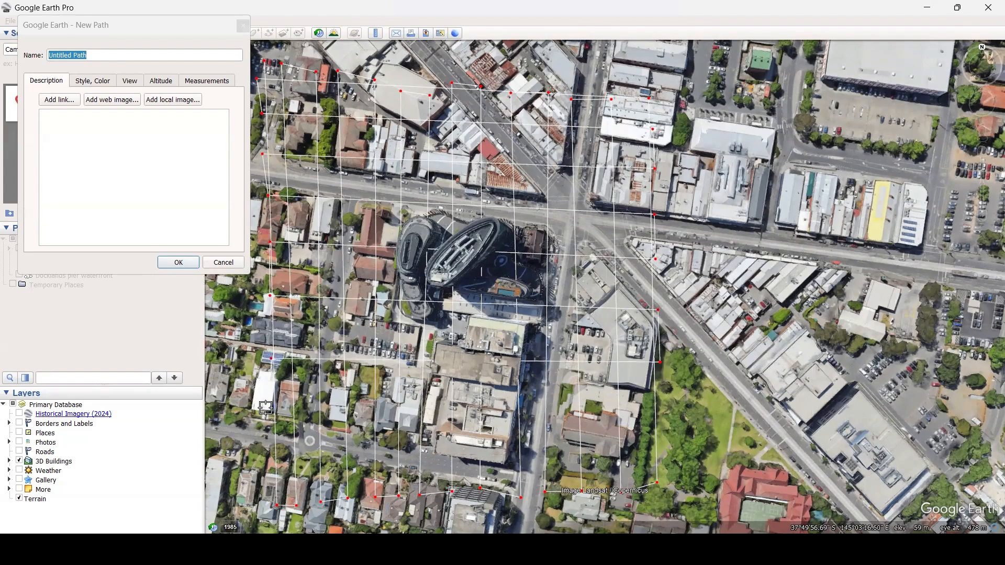
click(664, 410)
click(664, 453)
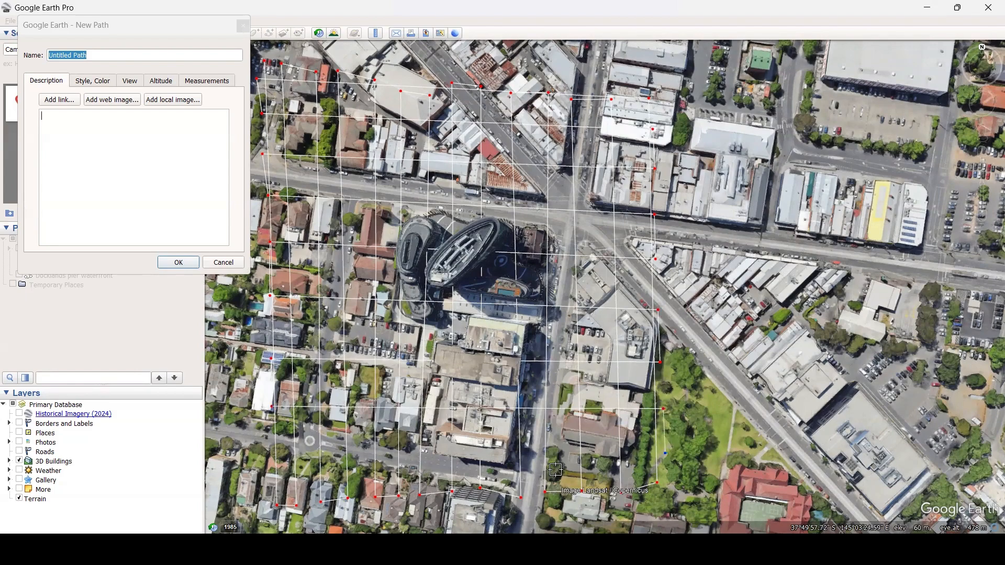
click(266, 463)
click(275, 498)
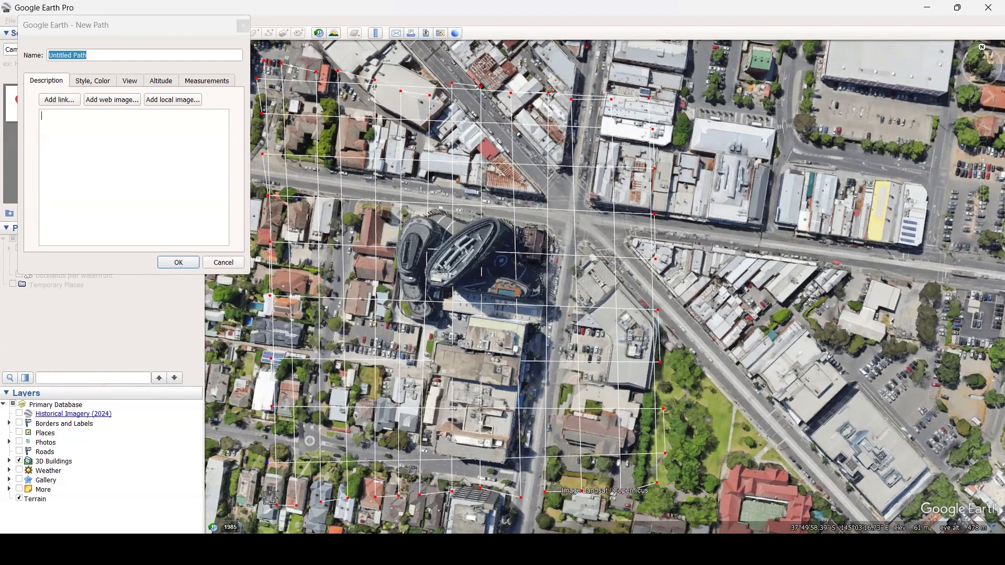
click(670, 489)
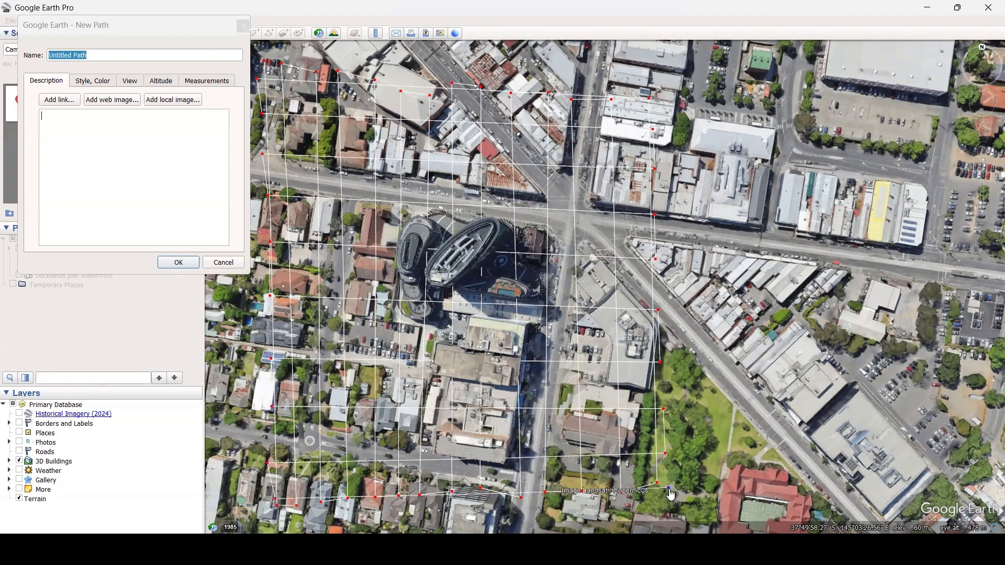
Name the path camberwell, set its altitude to 130 m relative to ground, and save it.
click(106, 55)
drag(91, 54, 47, 53)
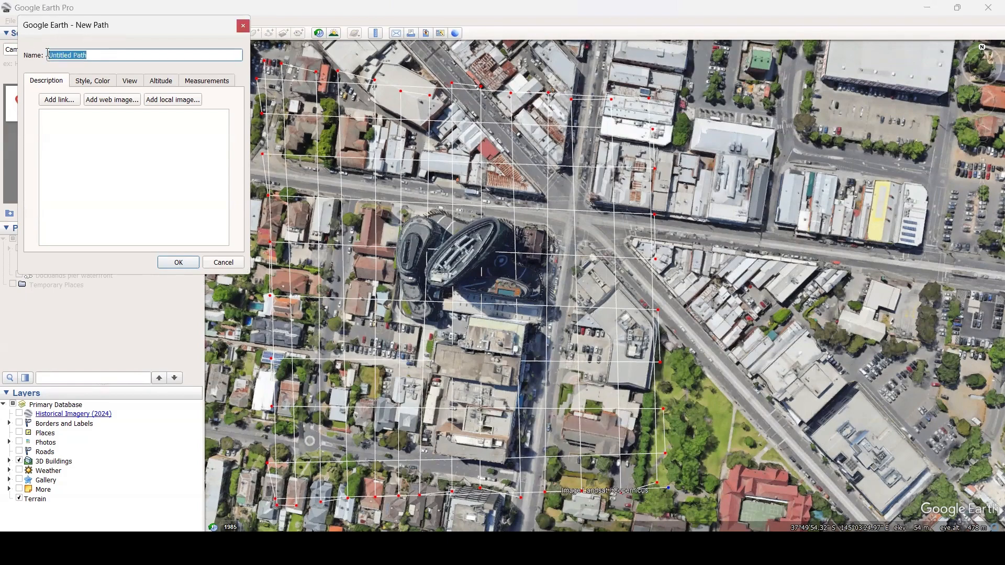
text(camberwell)
click(161, 85)
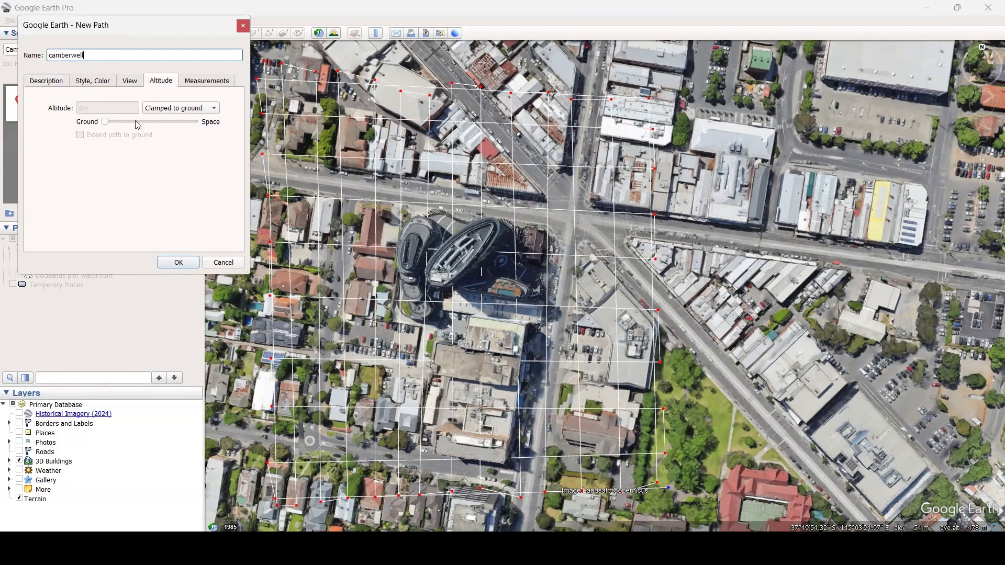
click(180, 109)
click(184, 135)
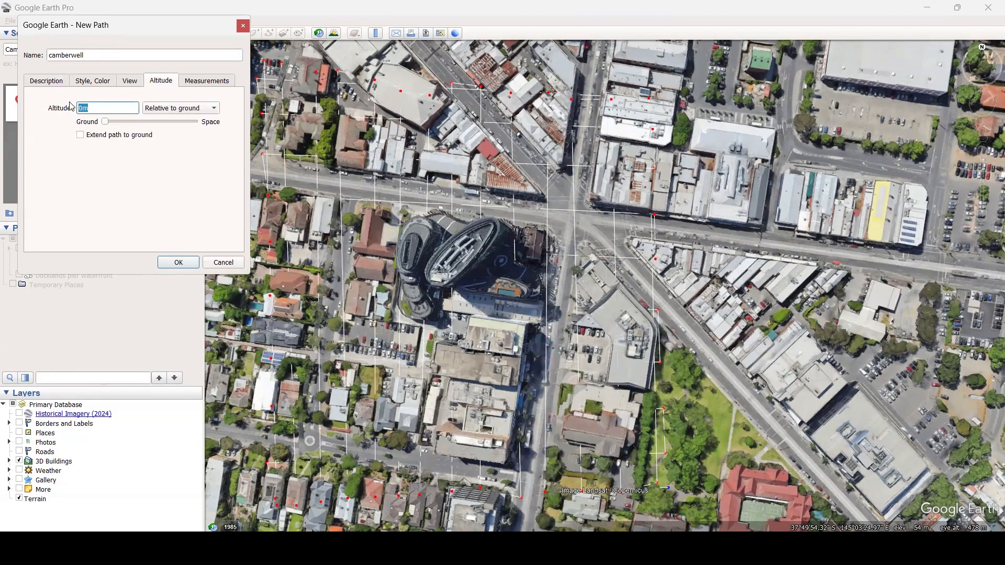
click(46, 81)
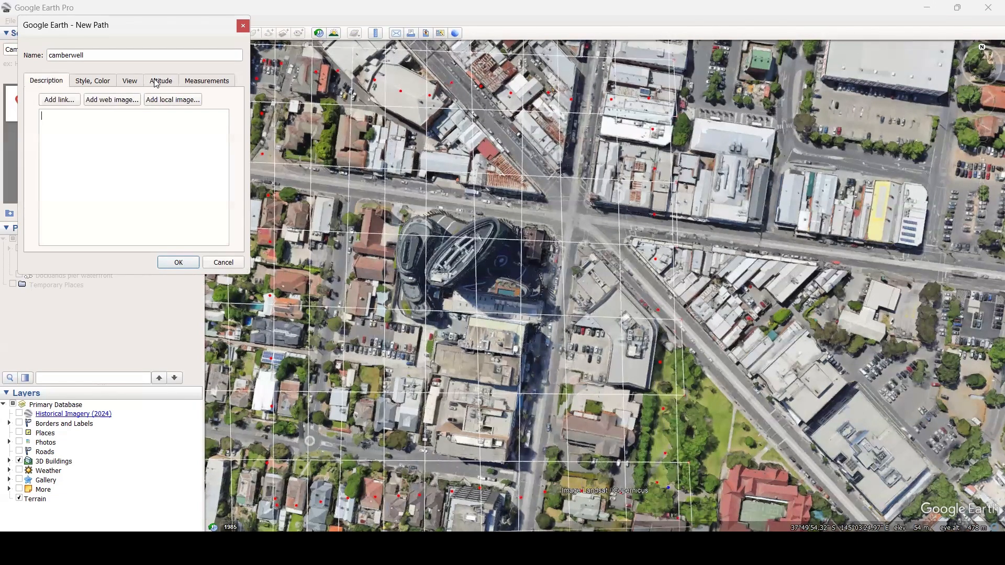
click(155, 81)
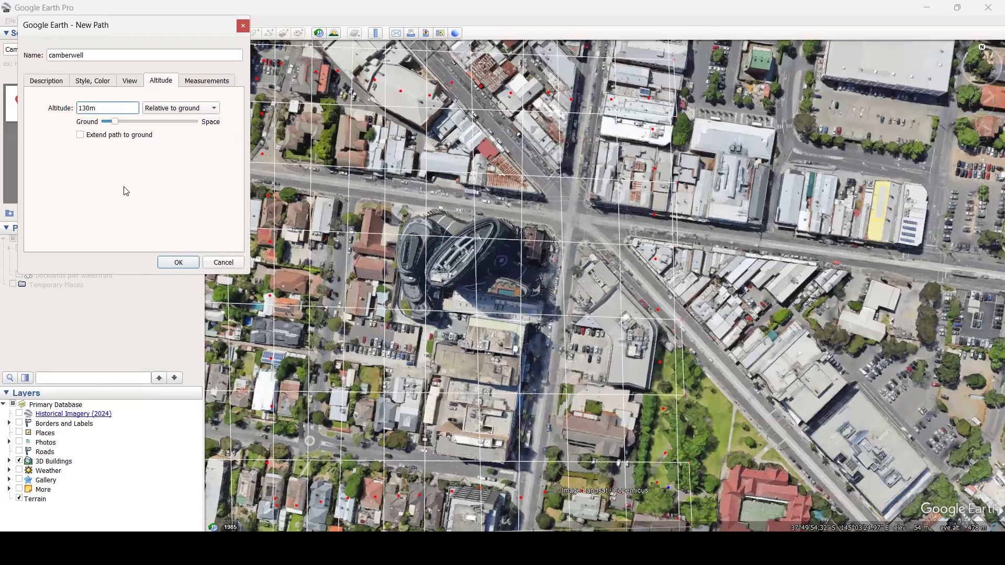
click(179, 263)
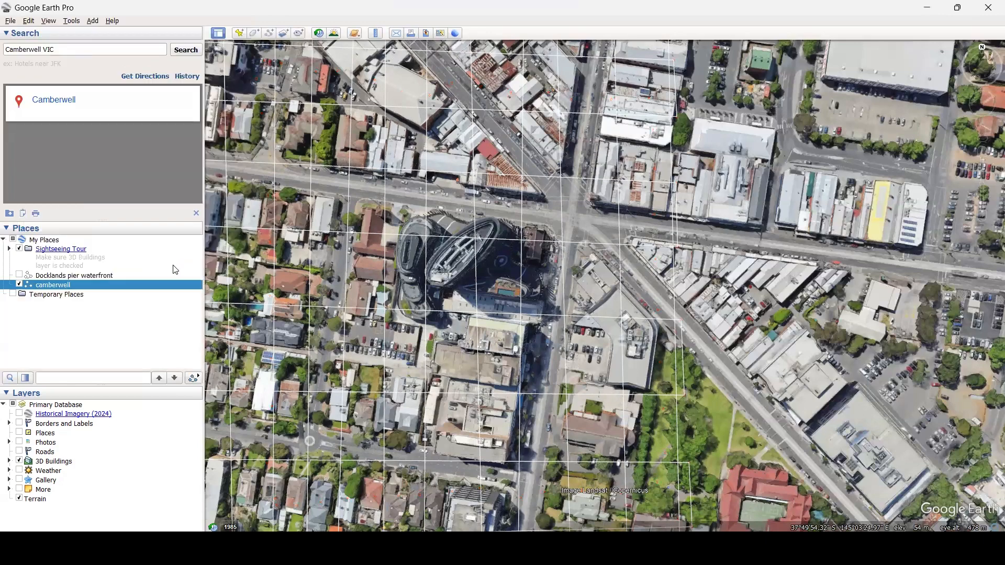
Hide the camberwell path line, play its tour over the 3D buildings, and move the playback towards the start.
click(19, 285)
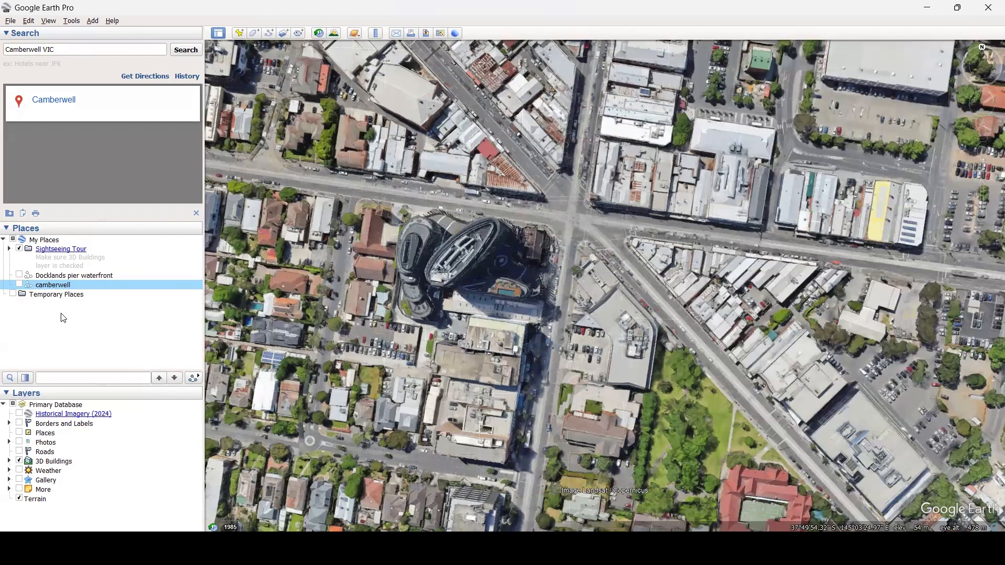
click(193, 379)
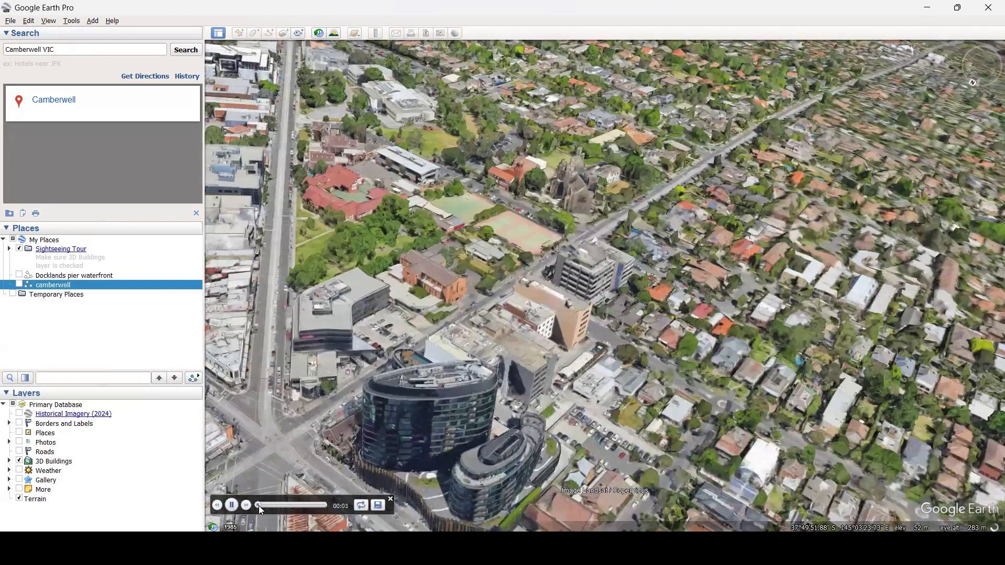
drag(258, 505, 254, 506)
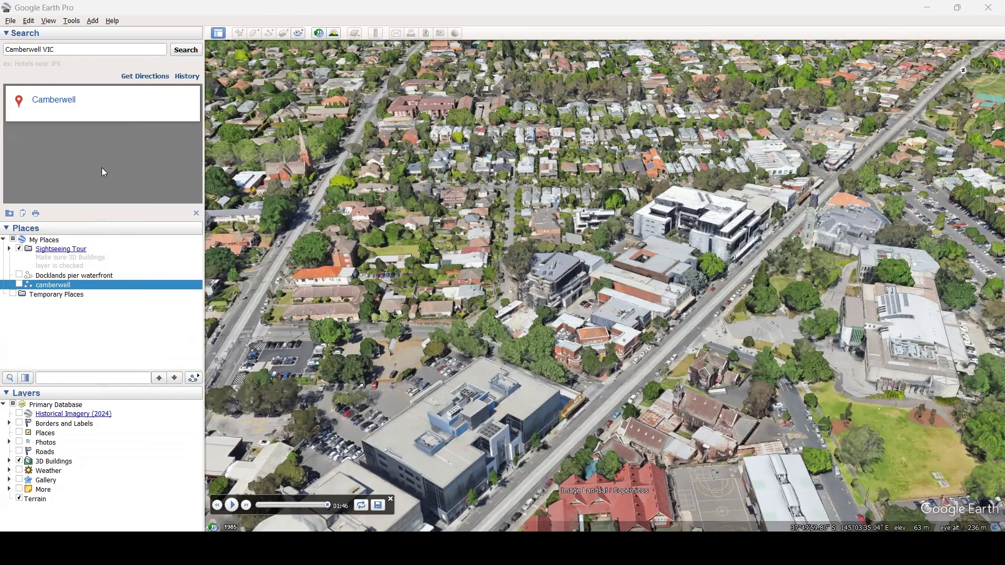
Switch to IrfanView, open the capture setup, and start the automatic fixed-rectangle capture with images saved as JPG.
key(super)
key(Return)
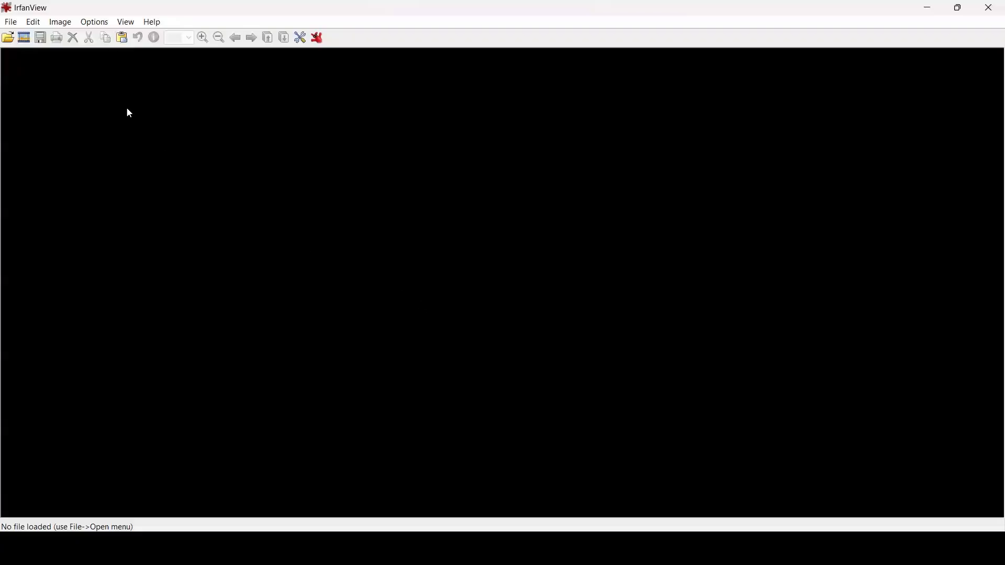
key(c)
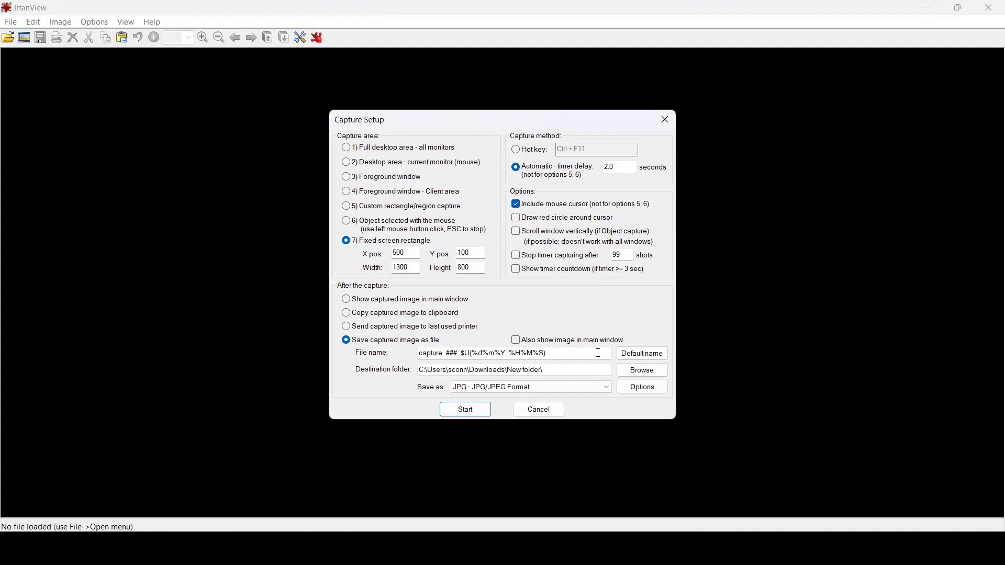
click(543, 394)
click(543, 394)
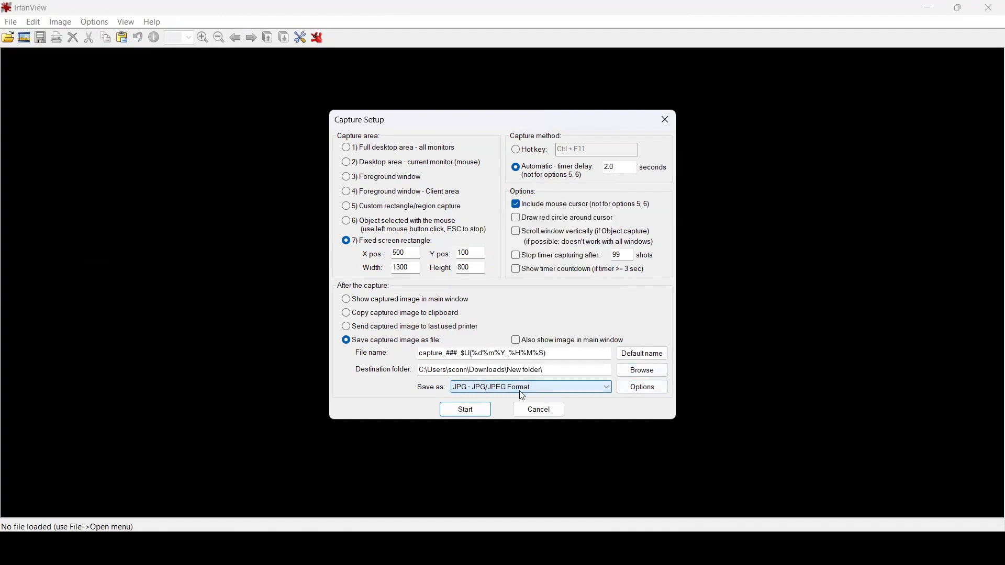
click(468, 413)
click(466, 410)
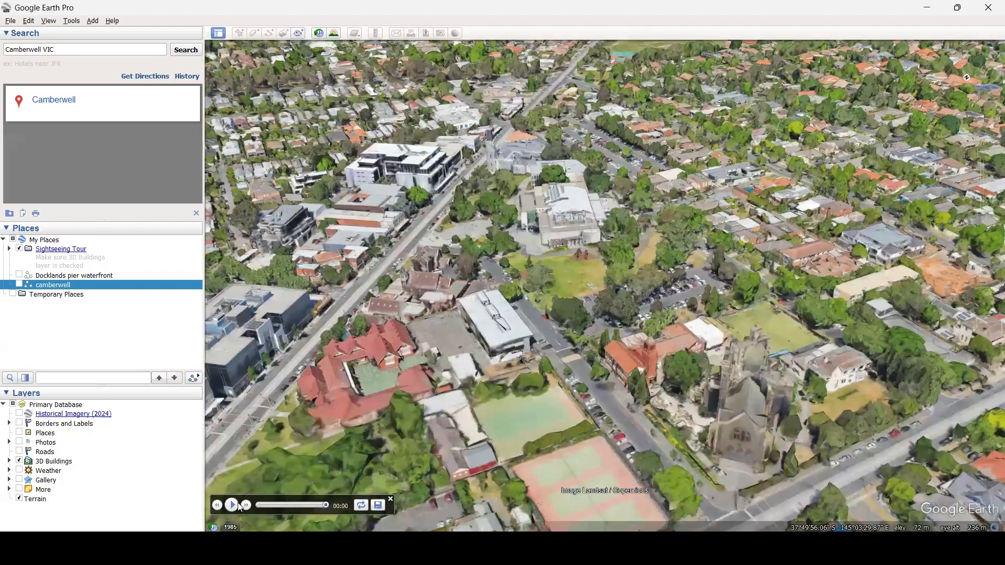
In Google Earth Pro, play the camberwell tour from start to end during the capture, then return to IrfanView.
click(234, 505)
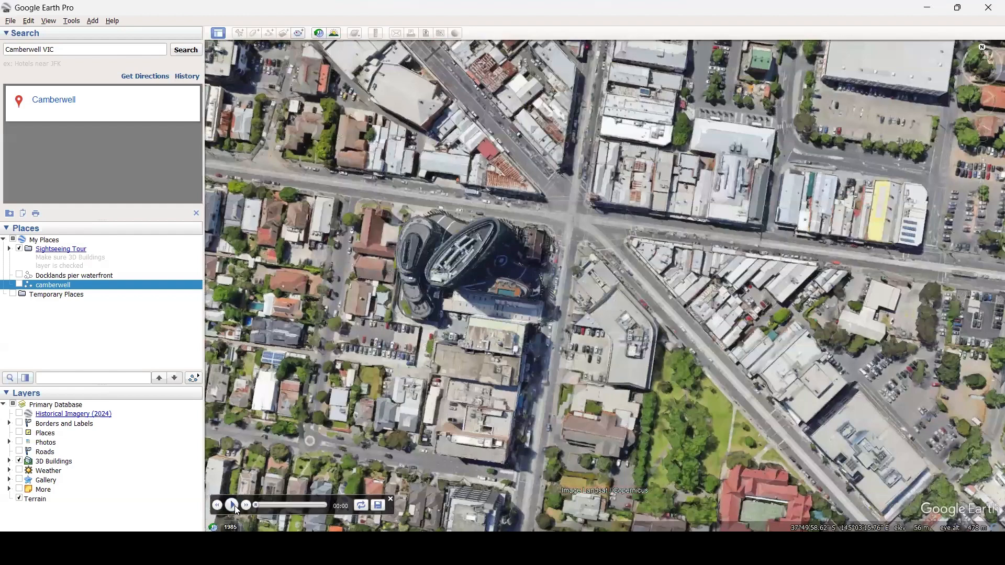
click(234, 505)
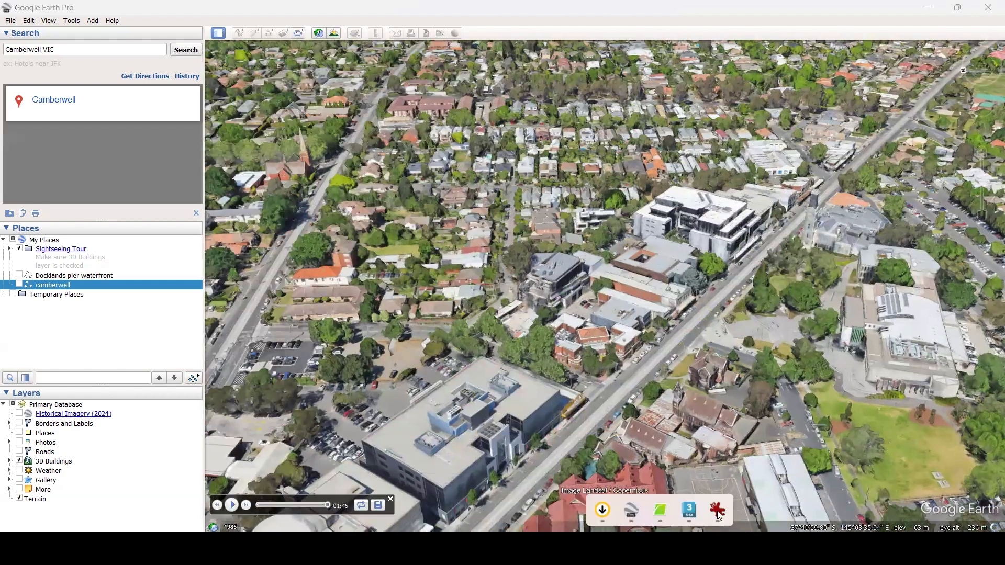
click(718, 516)
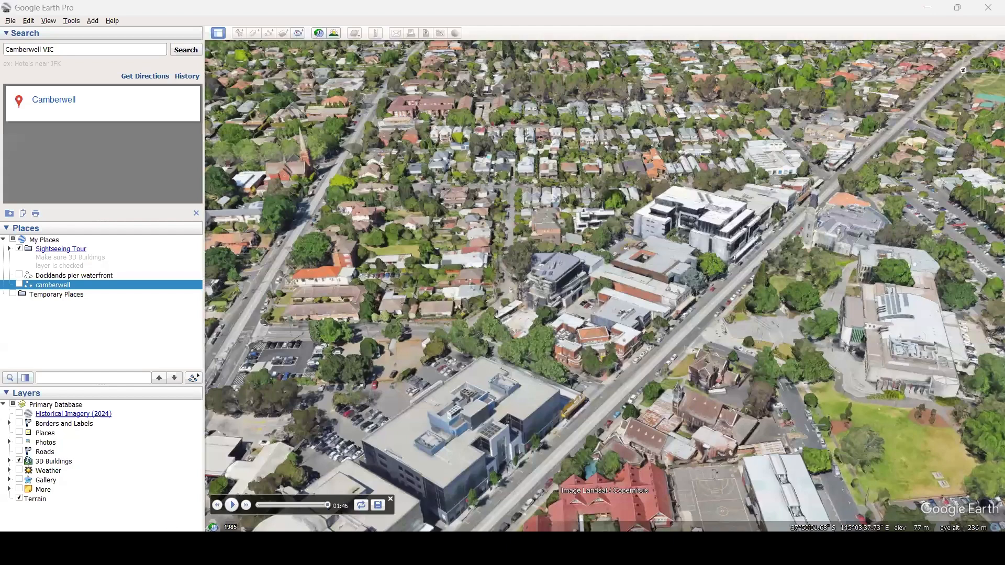
Open New folder in Downloads and delete the two black screenshots, capture_064 and capture_063.
right_click(108, 547)
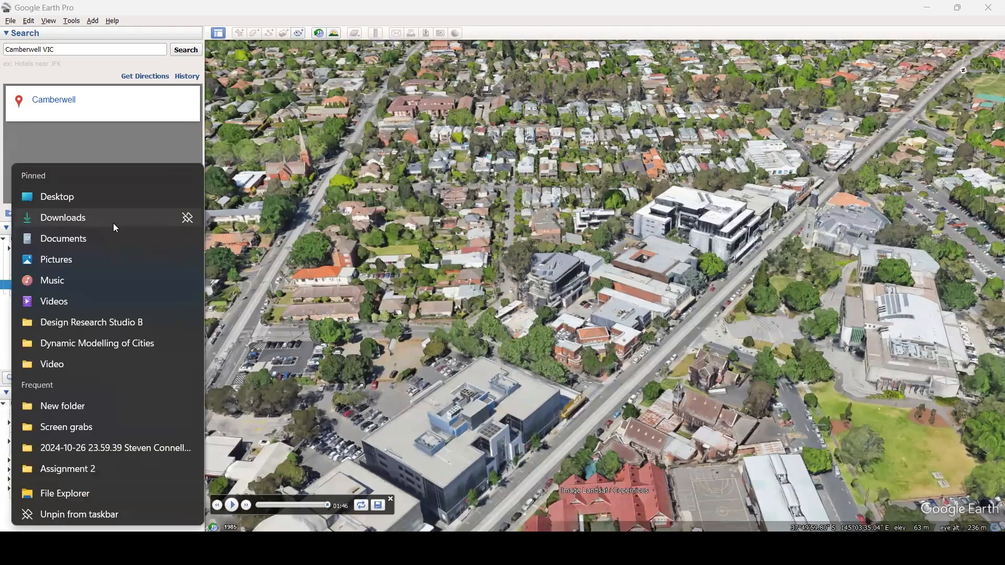
click(113, 223)
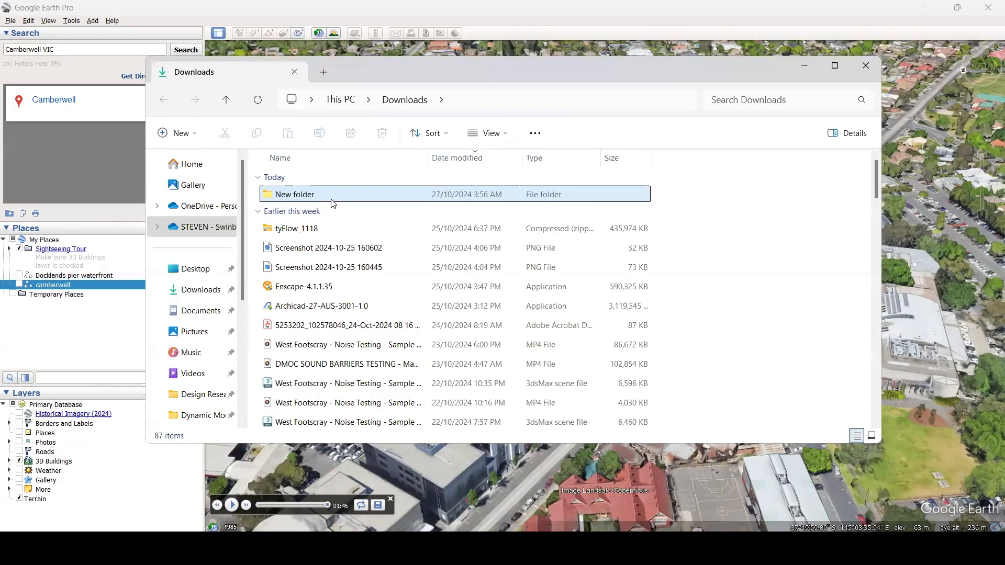
double_click(331, 199)
click(342, 242)
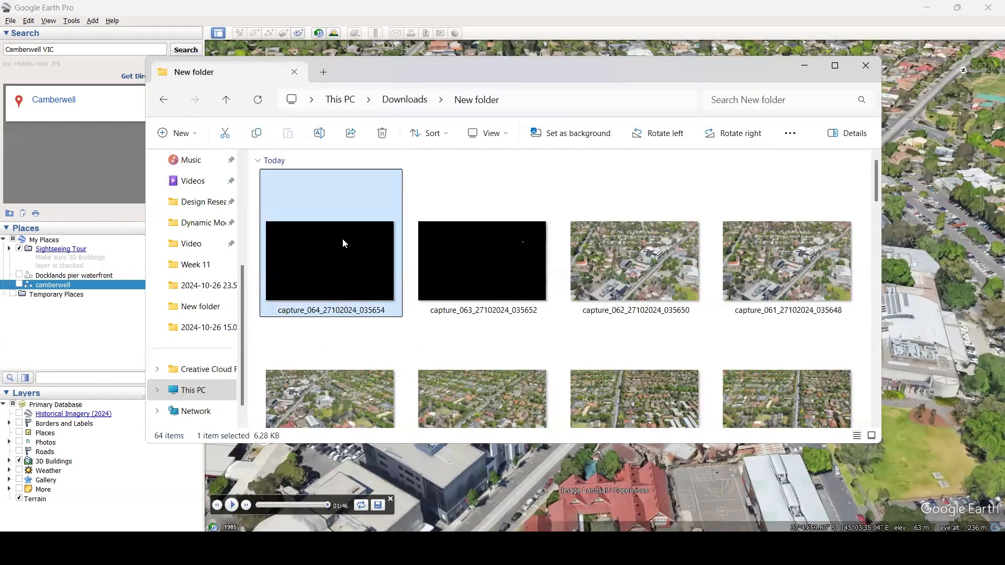
key(Delete)
key(Delete)
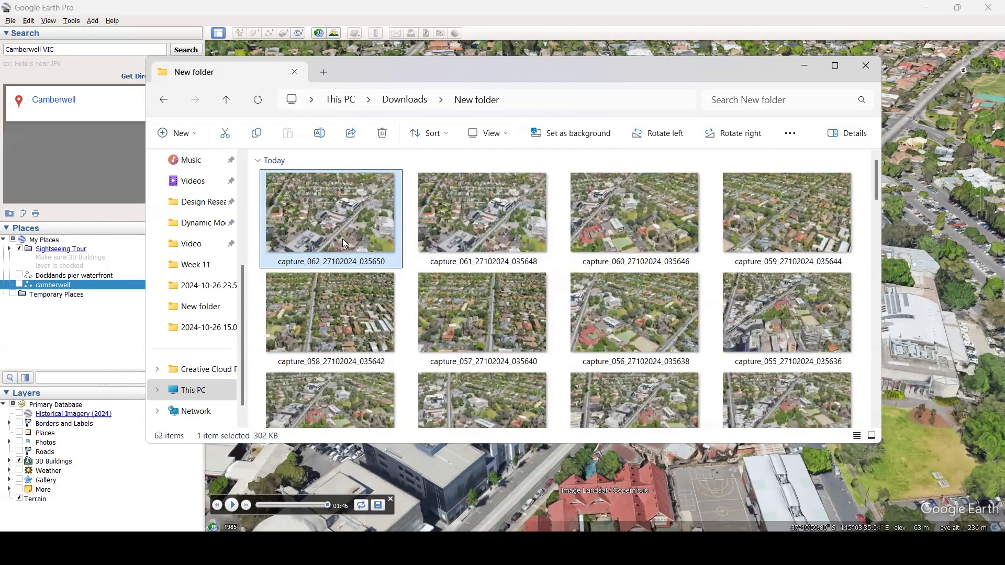
Open capture_062 in a maximized image viewer and look through the adjoining aerial captures.
double_click(344, 240)
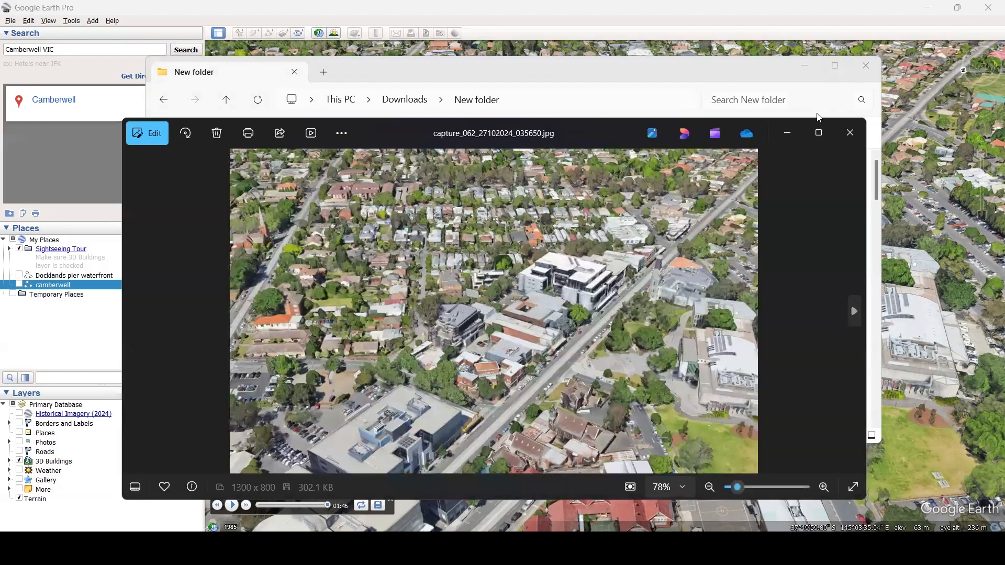
click(811, 125)
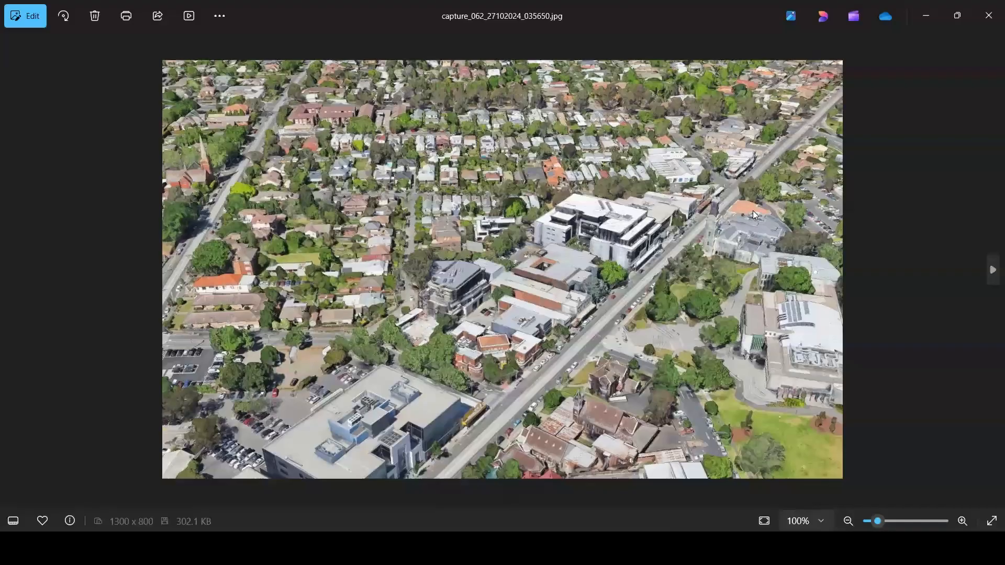
key(Left)
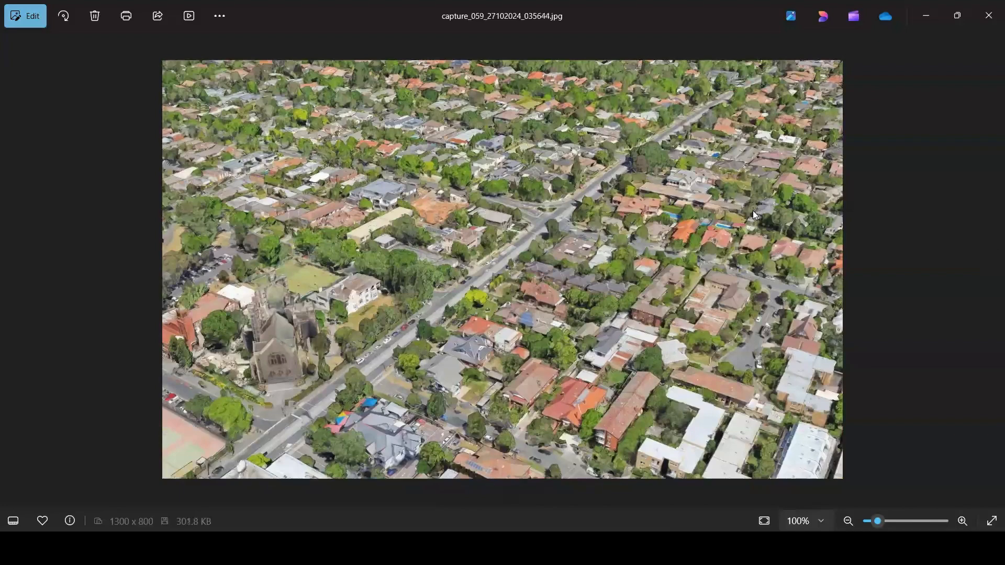
key(Left)
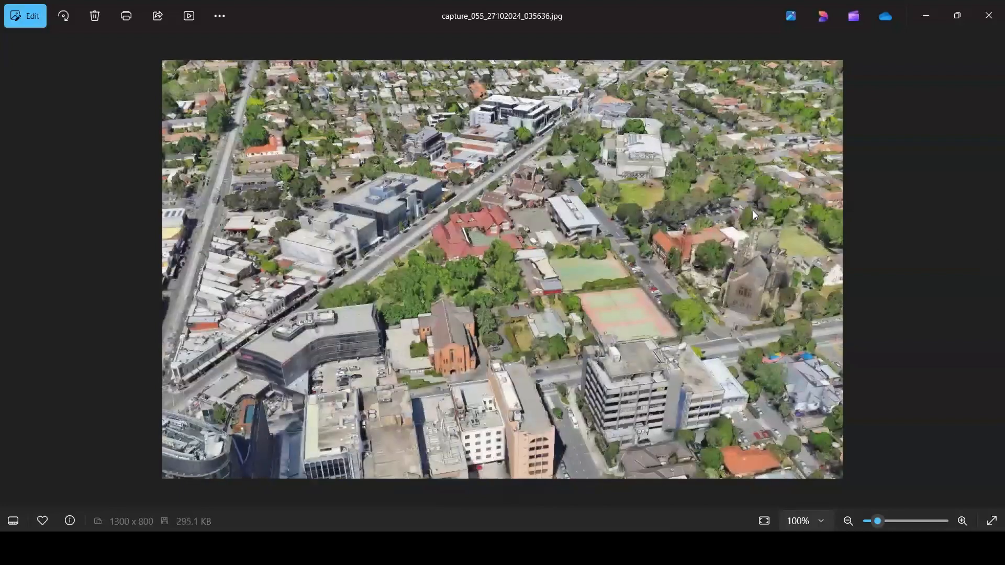
key(Left)
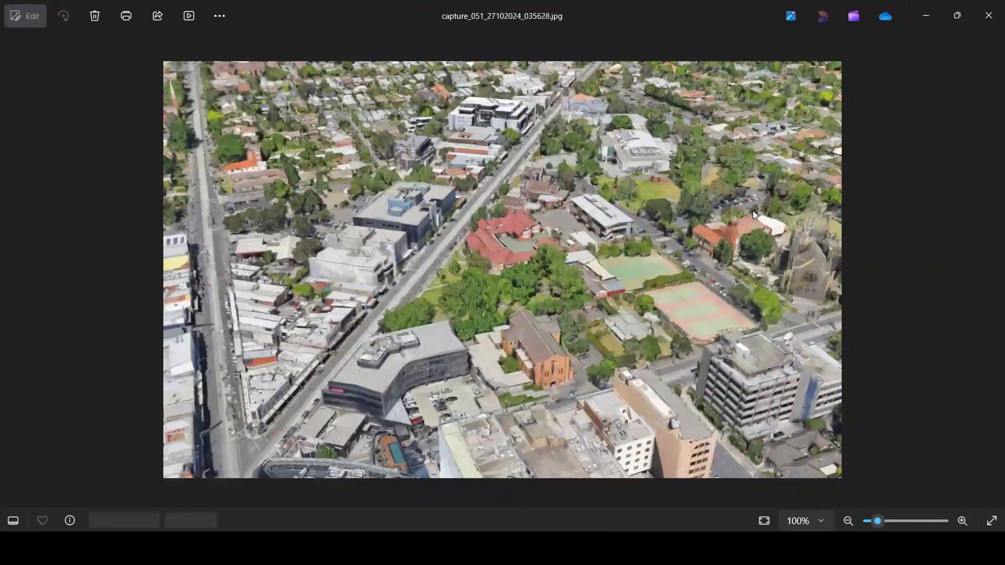
Look through the remaining aerial captures from capture_051 back to capture_001, and close the image viewer.
key(Left)
key(Left)
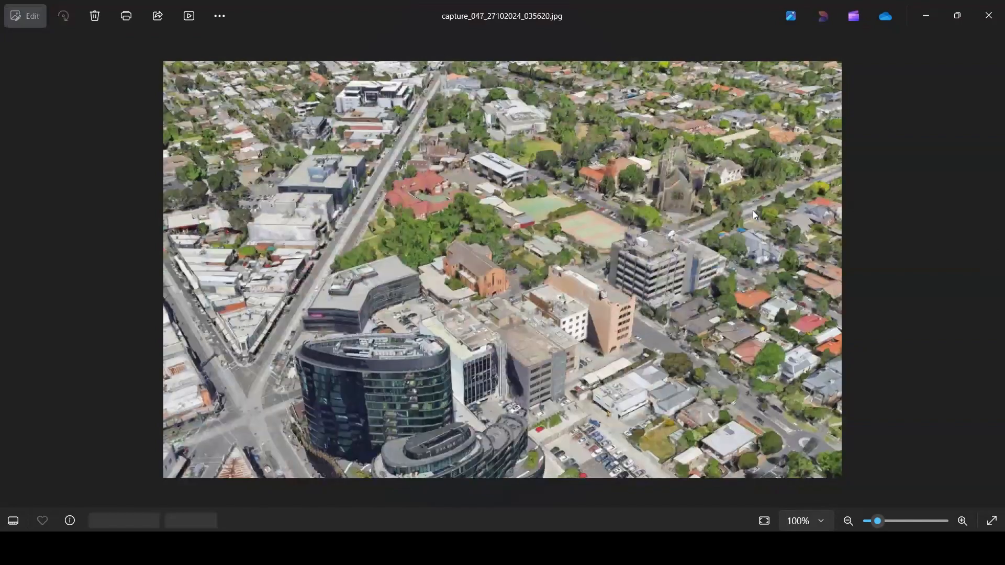
key(Left)
key(Left)
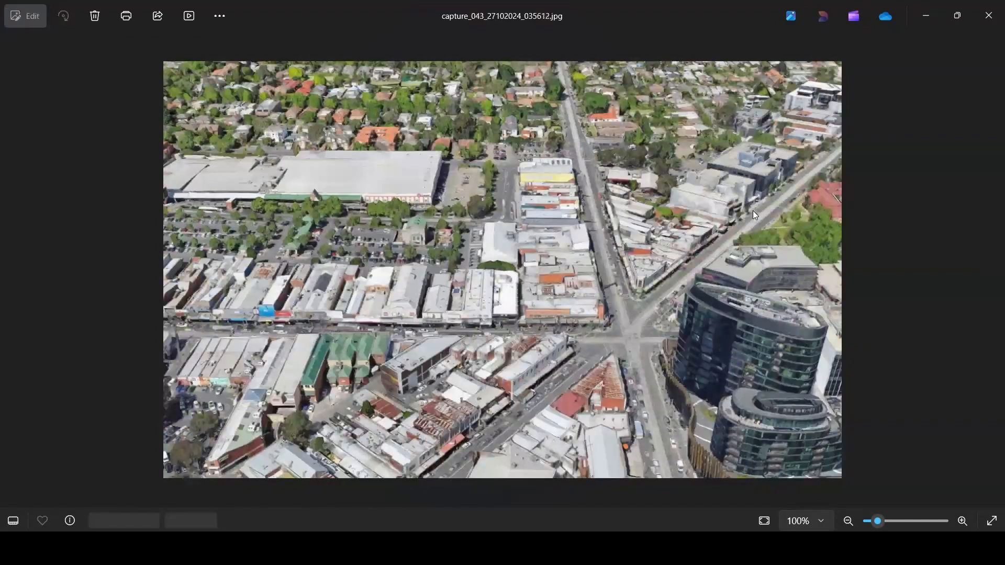
key(Left)
key(Left)
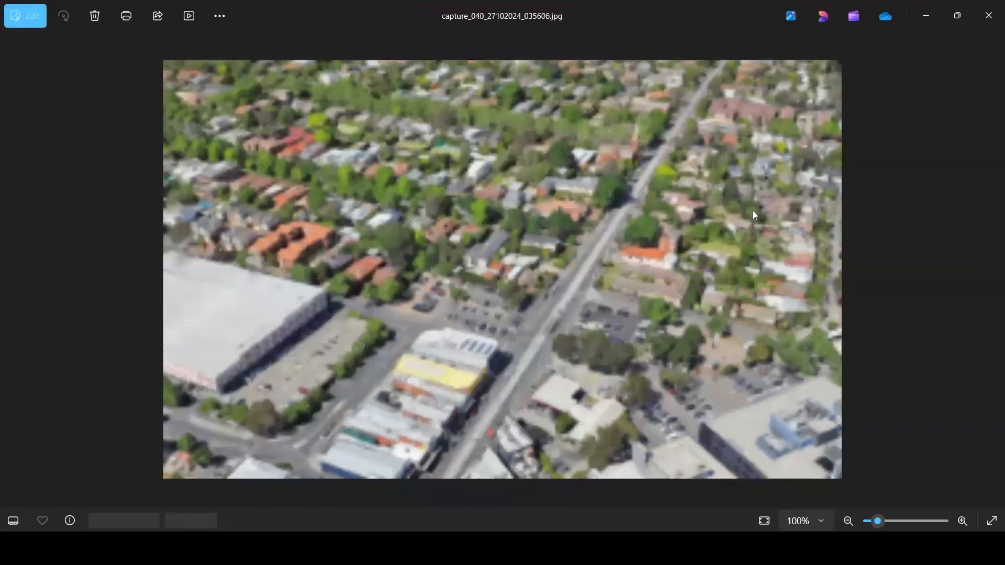
key(Left)
key(Left)
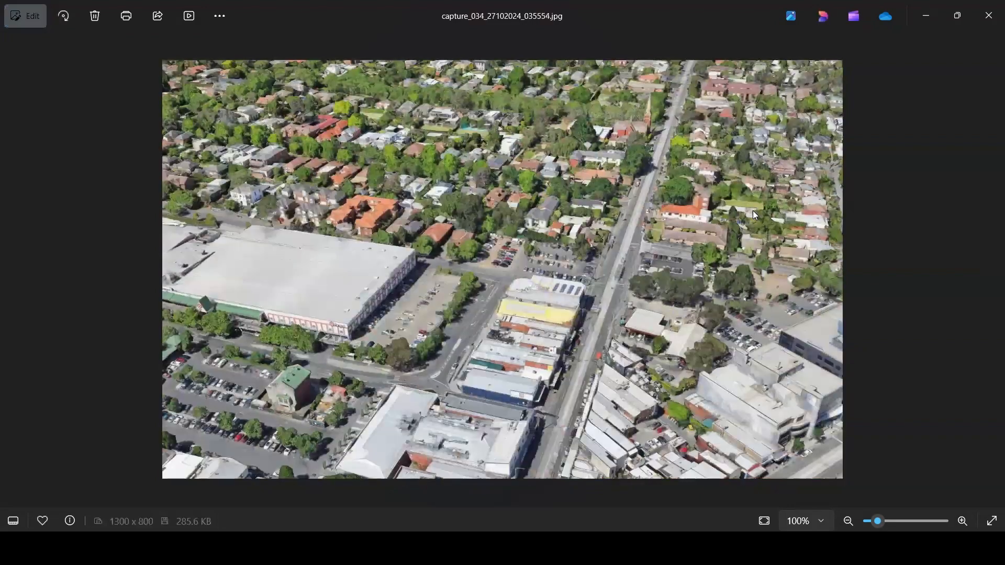
key(Left)
key(Left)
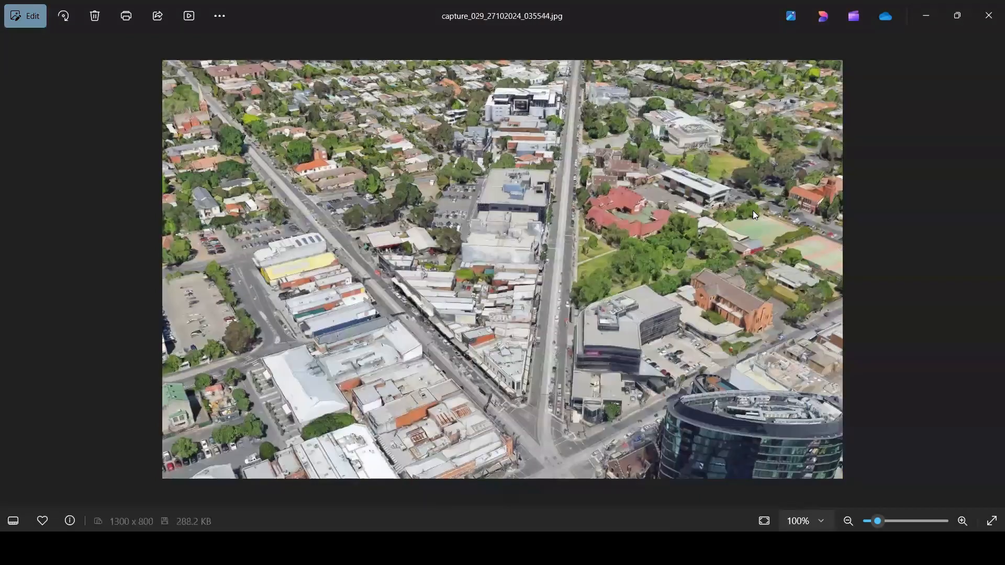
key(Left)
key(Left)
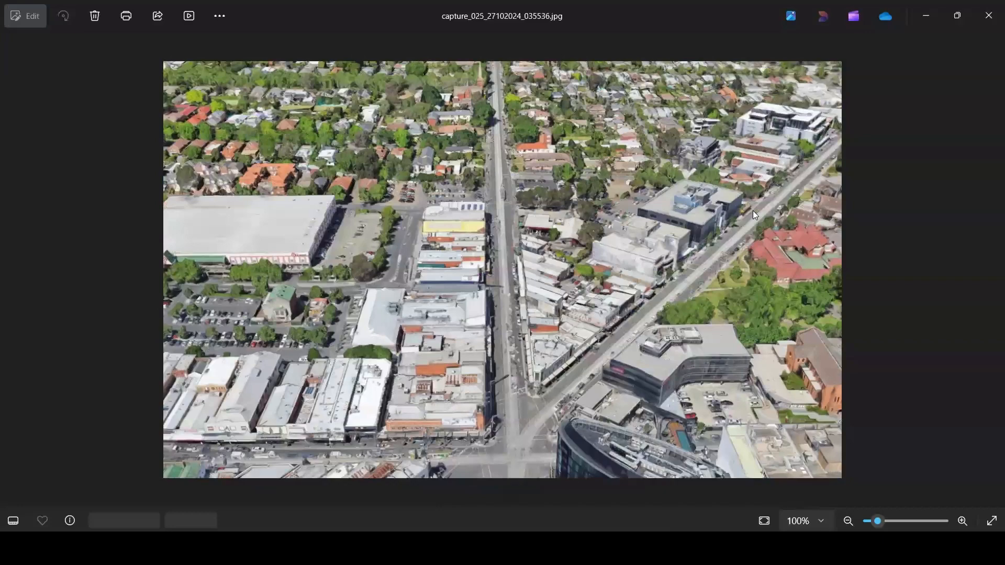
key(Left)
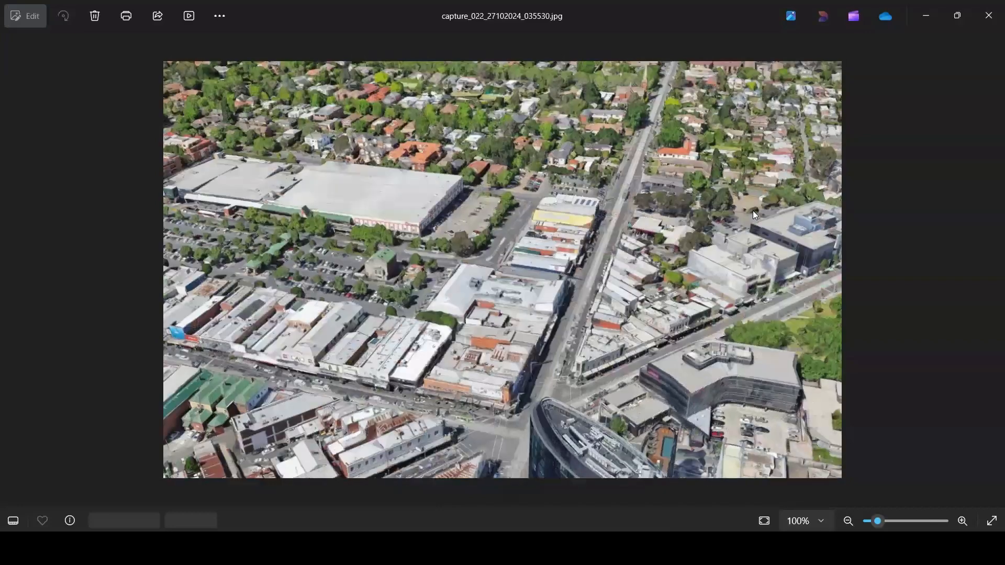
key(Left)
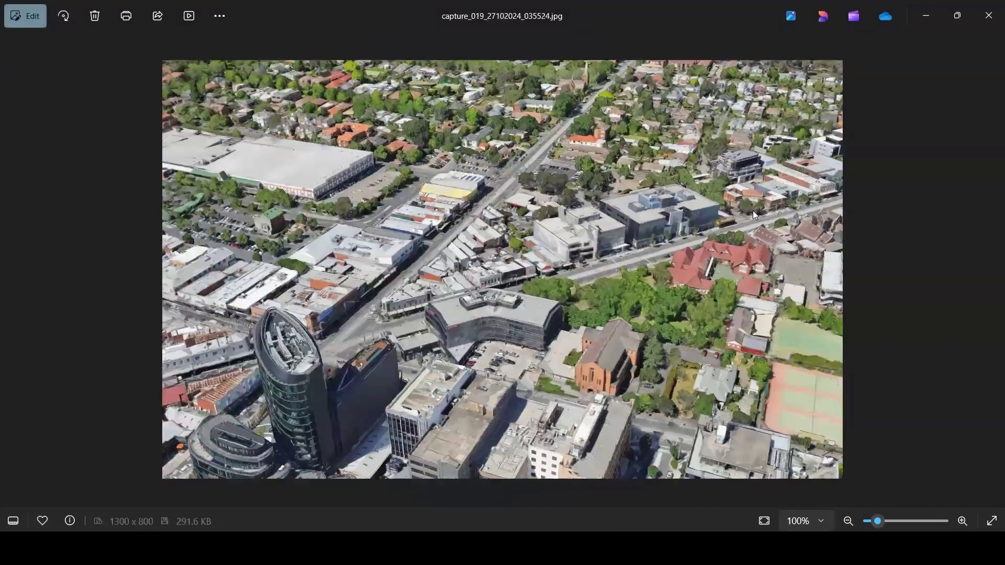
key(Left)
key(Left)
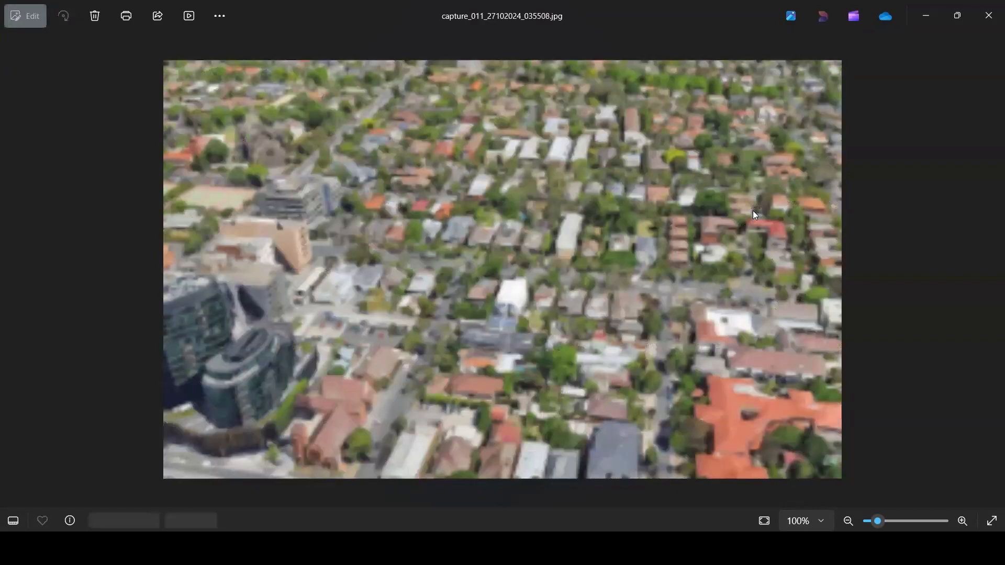
key(Left)
key(Left)
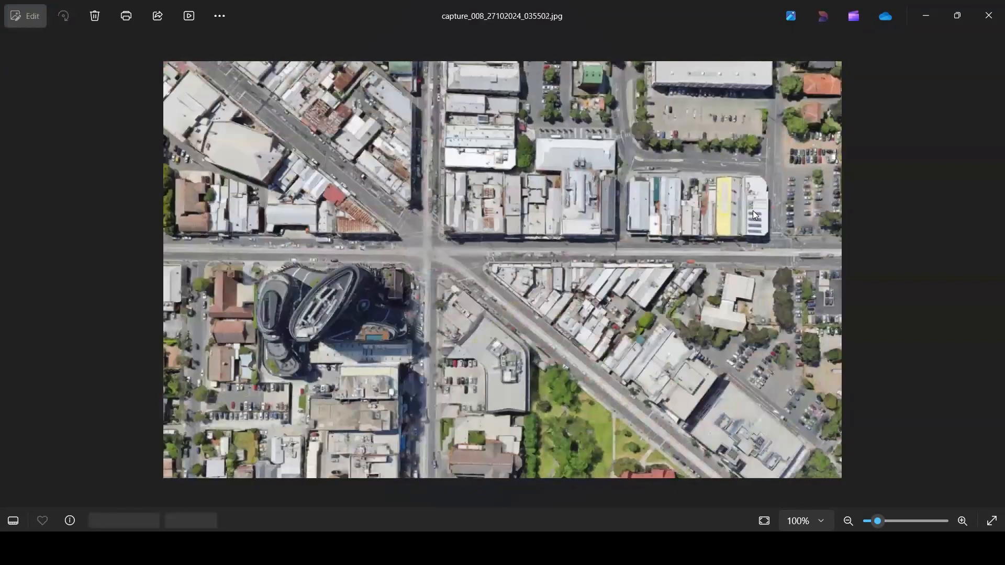
key(Left)
key(Left)
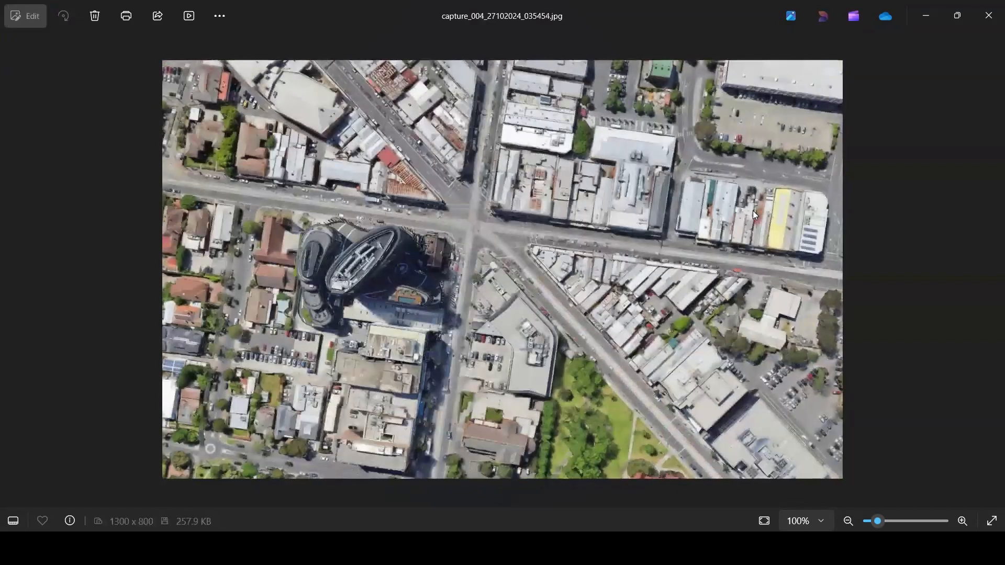
key(Left)
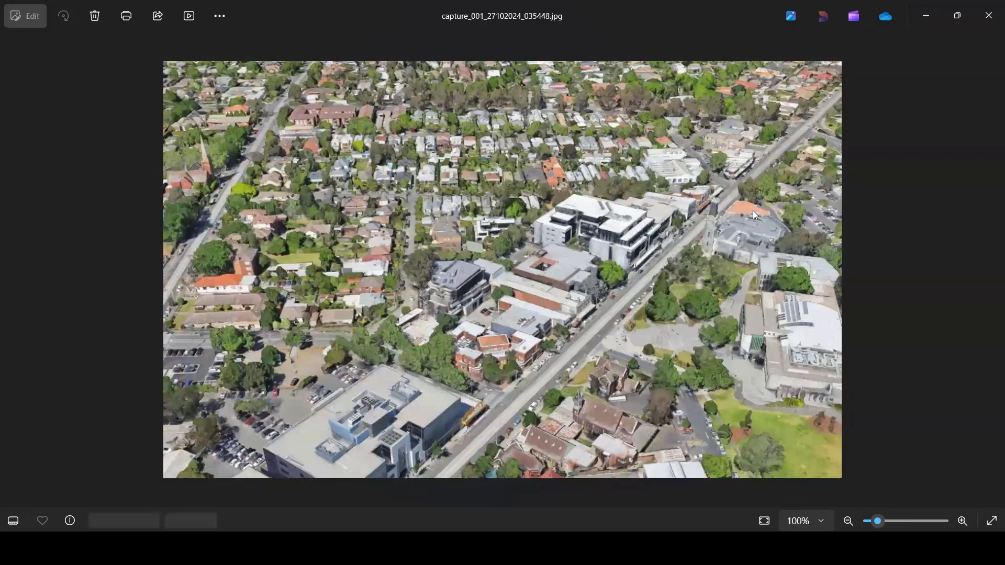
click(989, 10)
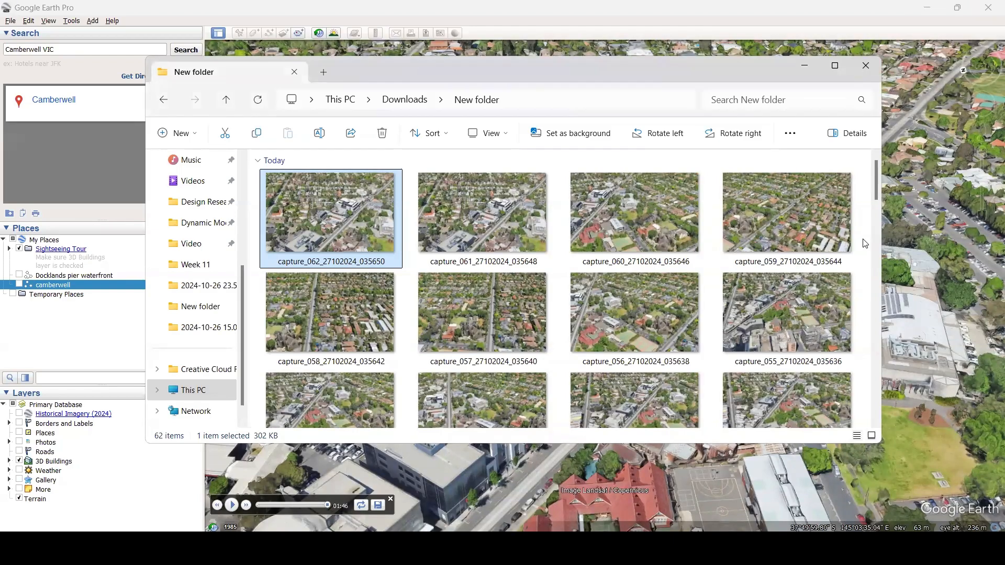
Delete capture_001, the first screenshot at the end of New folder.
scroll(864, 244, down, 20)
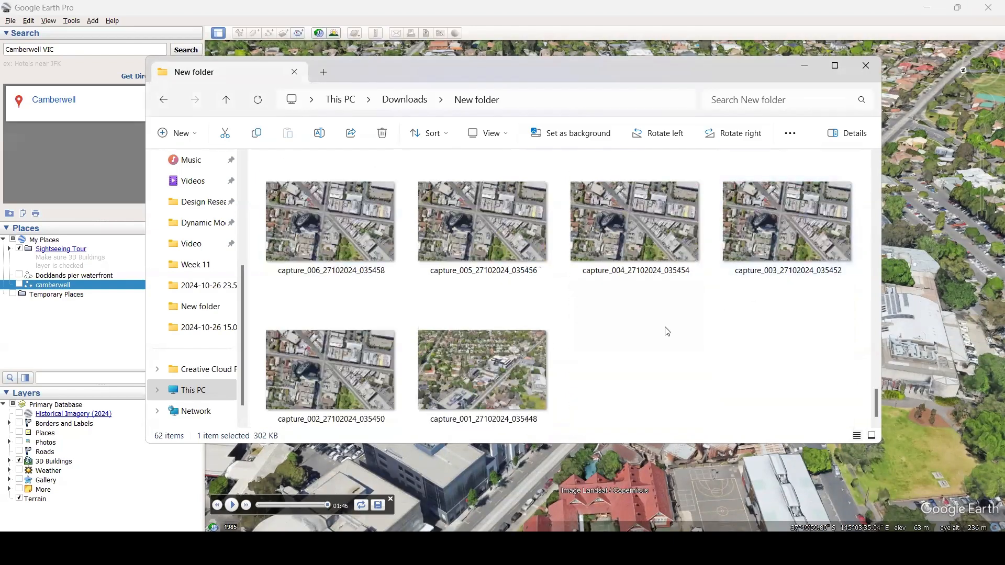
click(472, 354)
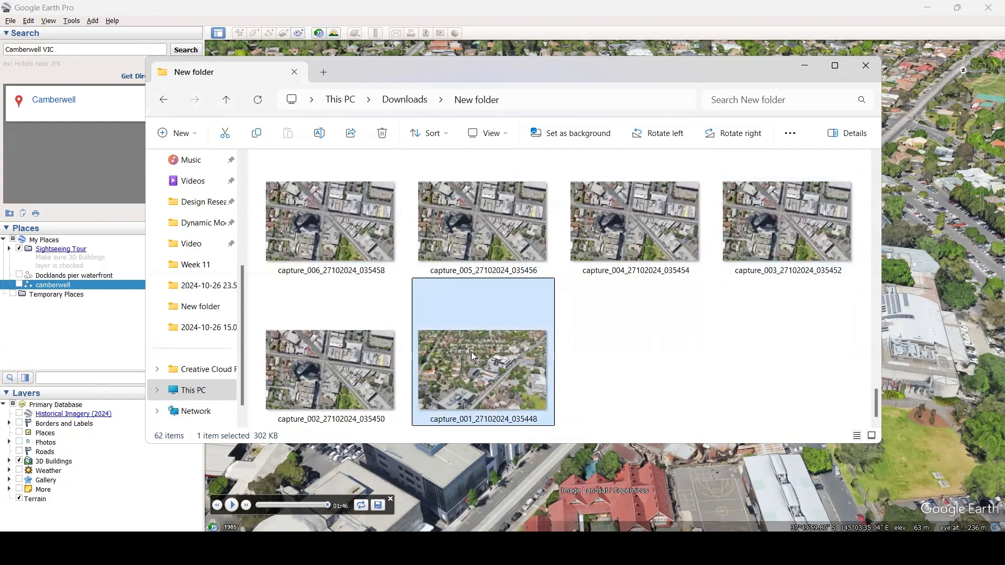
key(Delete)
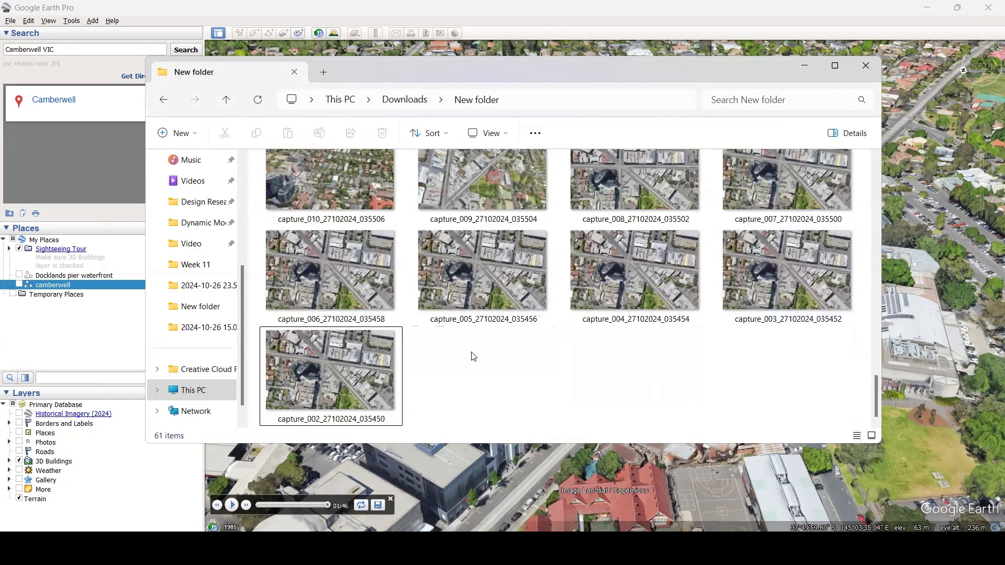
Open capture_009 in the image viewer and compare its view repeatedly with the adjoining capture_010.
scroll(473, 356, up, 2)
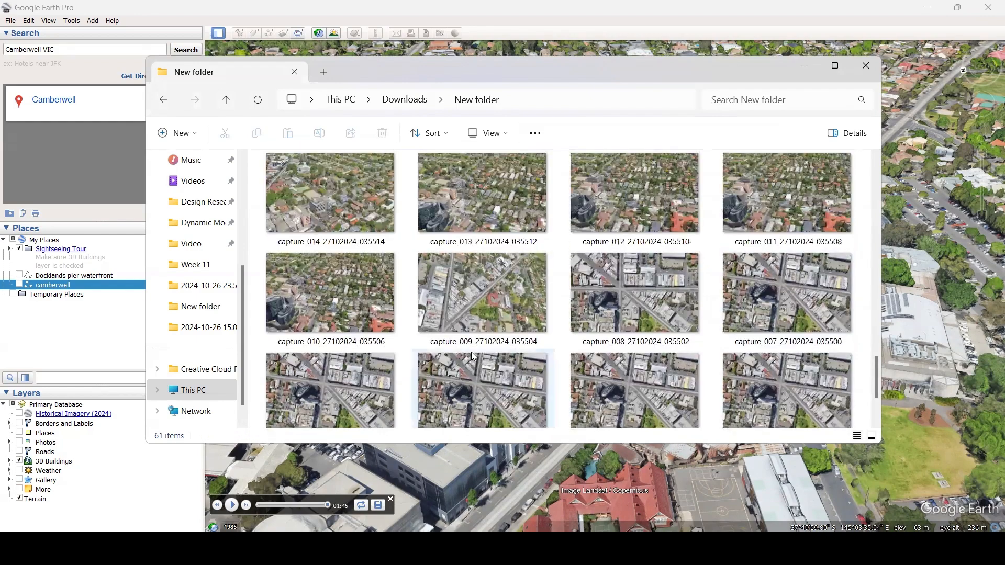
double_click(468, 308)
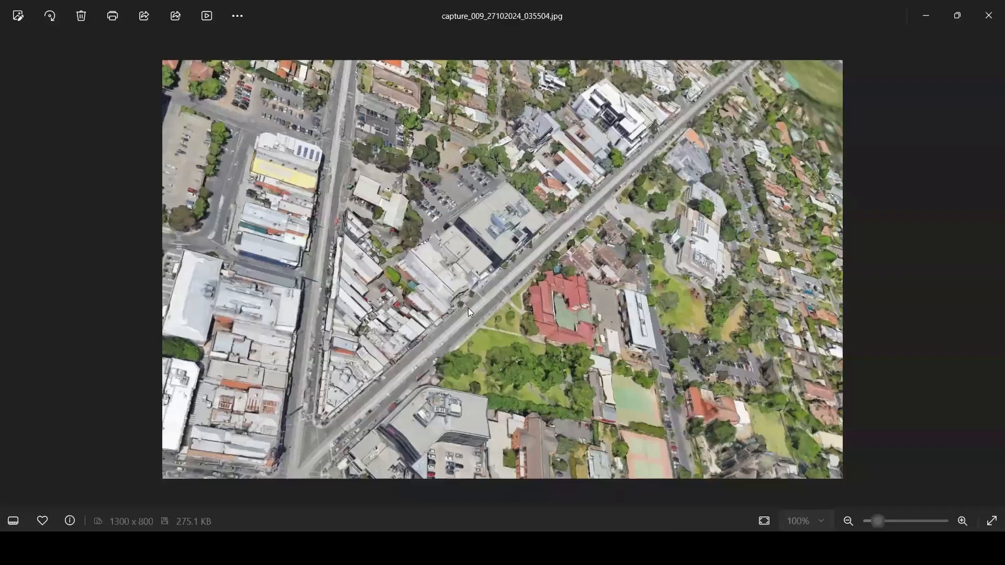
key(Right)
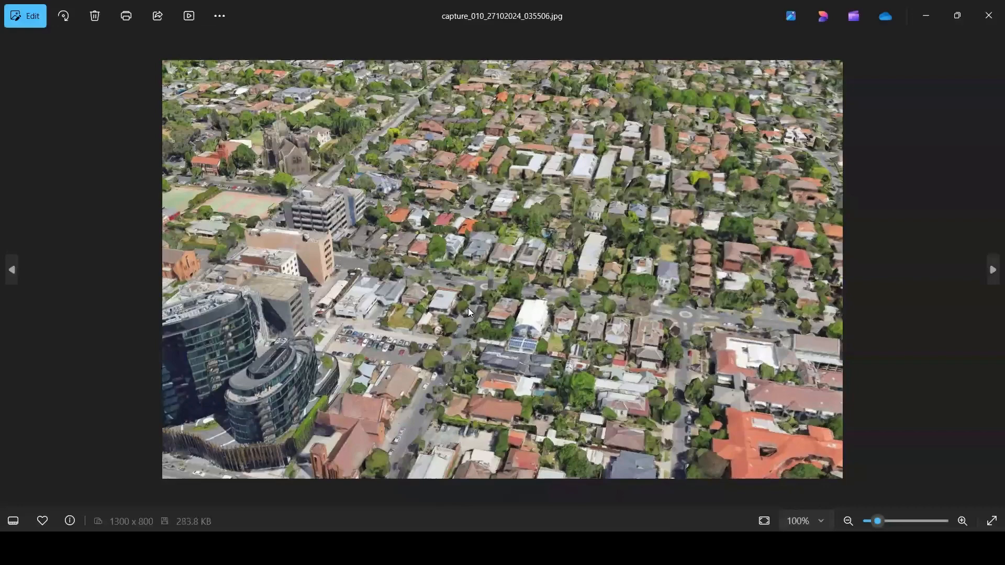
key(Left)
key(Left)
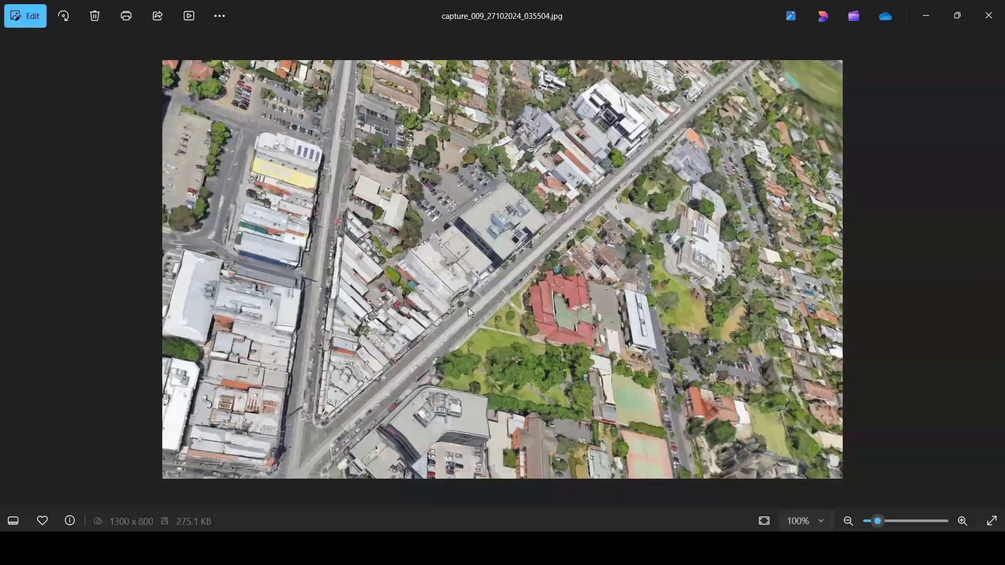
key(Right)
key(Right)
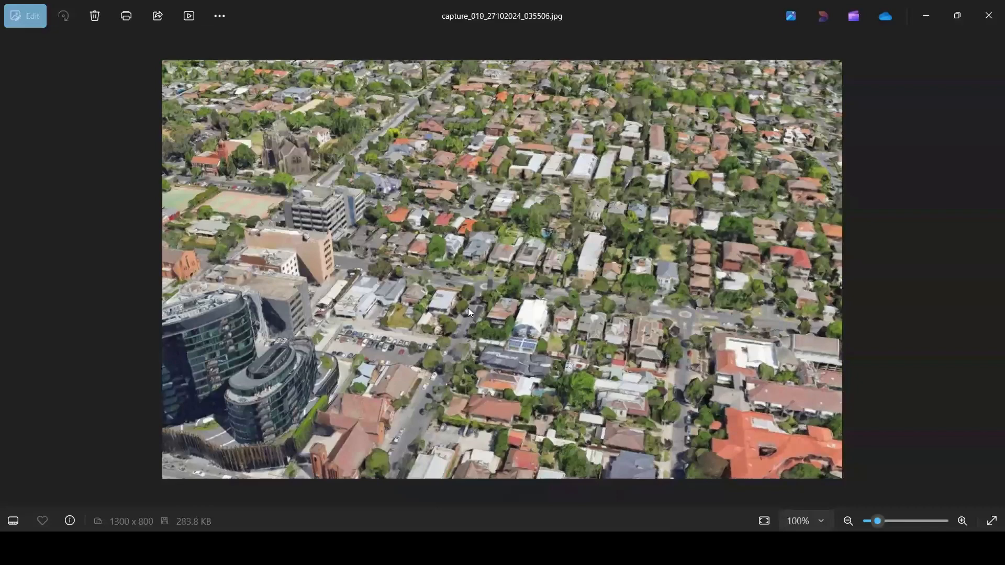
key(Left)
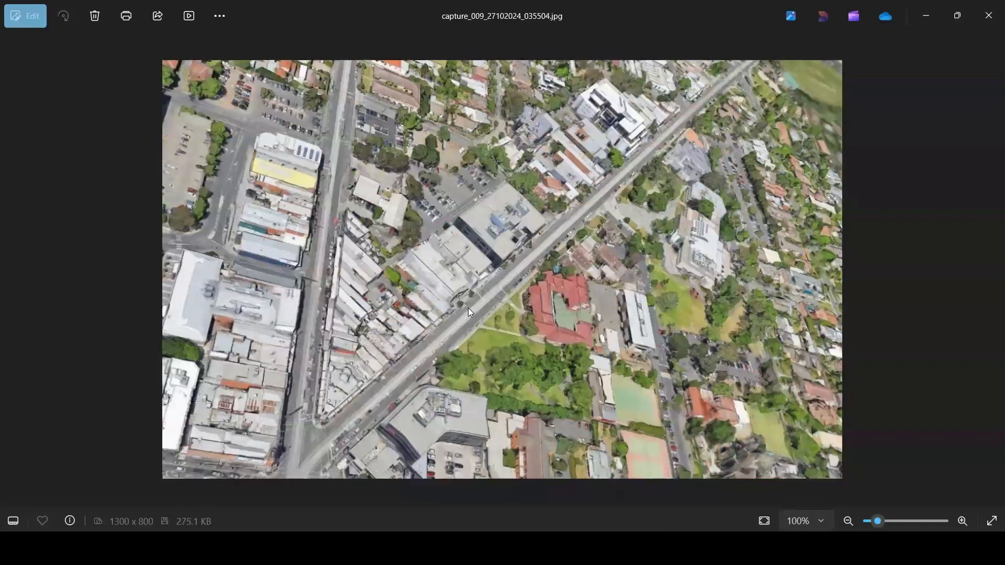
key(Right)
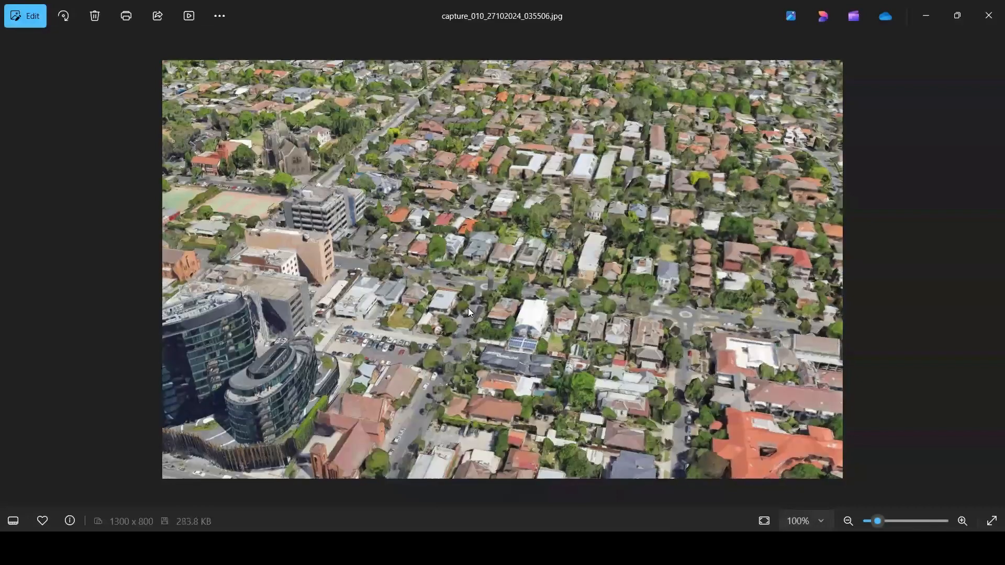
Look through the earlier overhead captures back to capture_002, close the image viewer and return to Google Earth Pro.
key(Left)
key(Left)
key(Left)
key(Left)
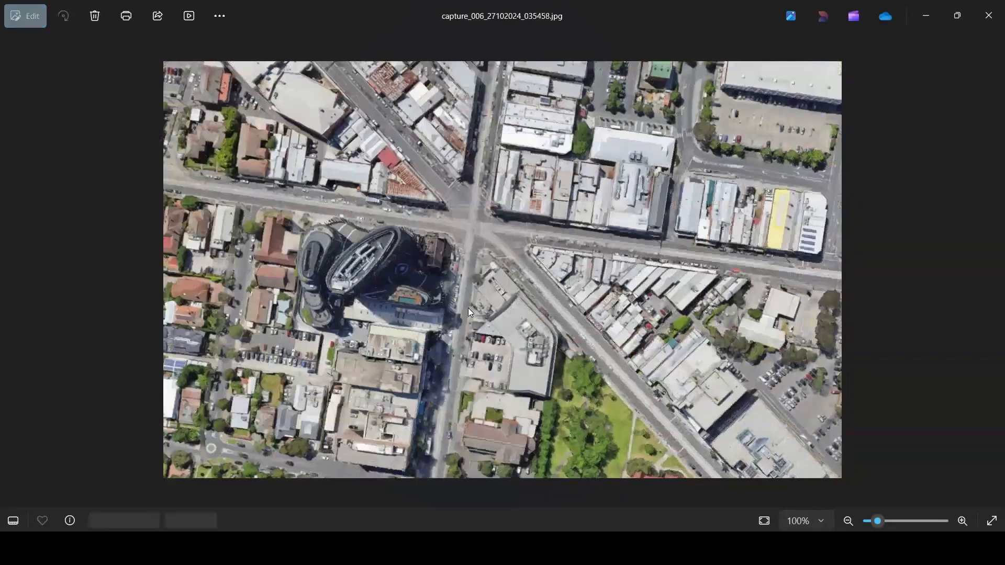
key(Left)
key(Left)
key(Left)
key(Left)
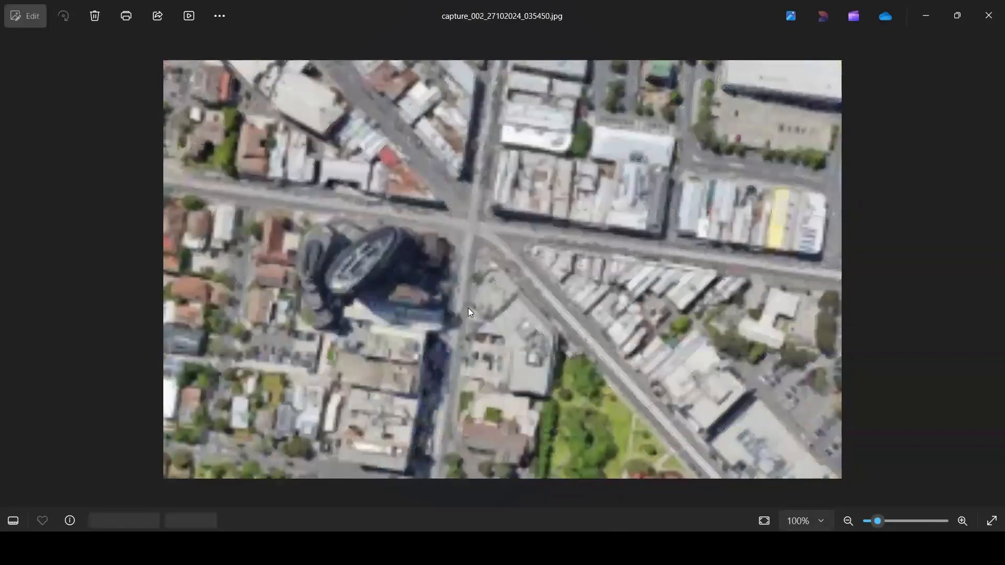
click(988, 16)
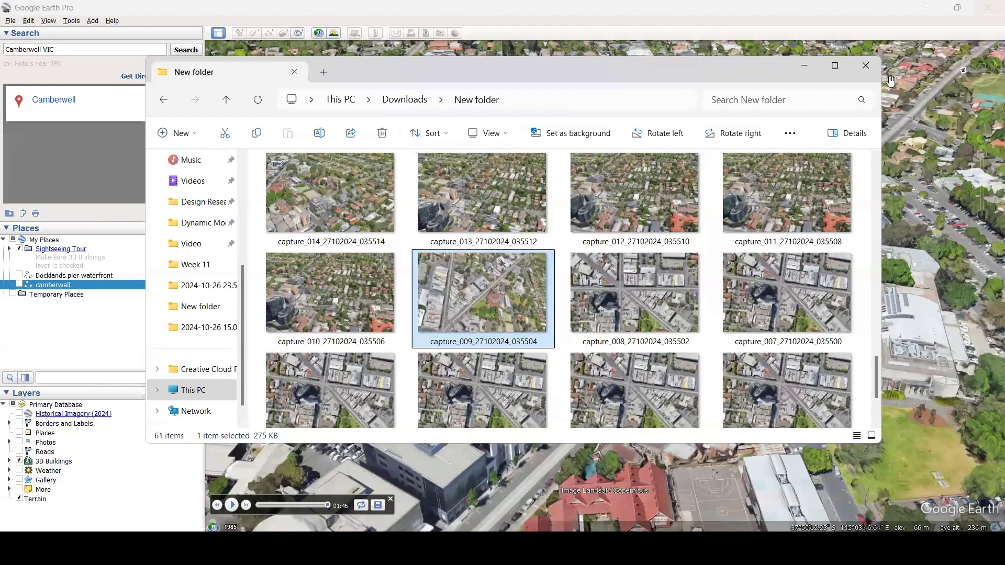
click(846, 5)
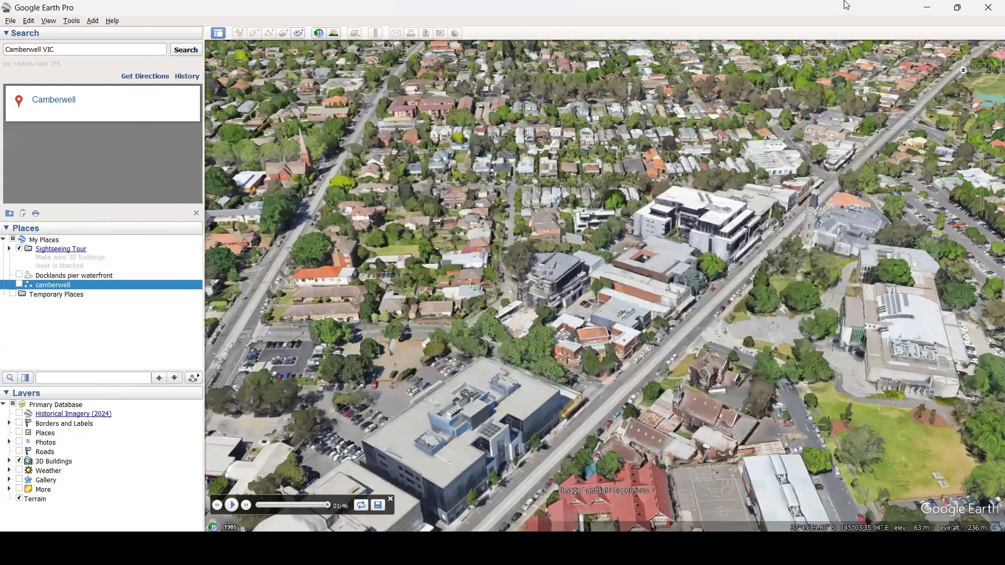